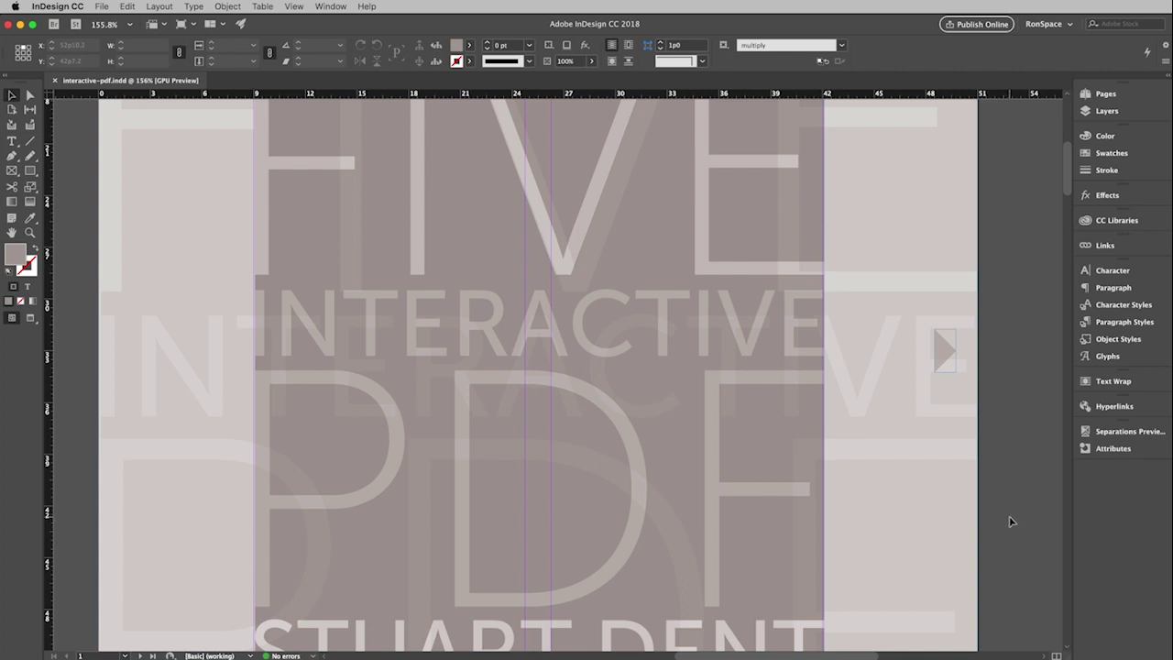
Step: Switch to the Interactive for PDF workspace and select the cover's right-arrow graphic
click(1065, 25)
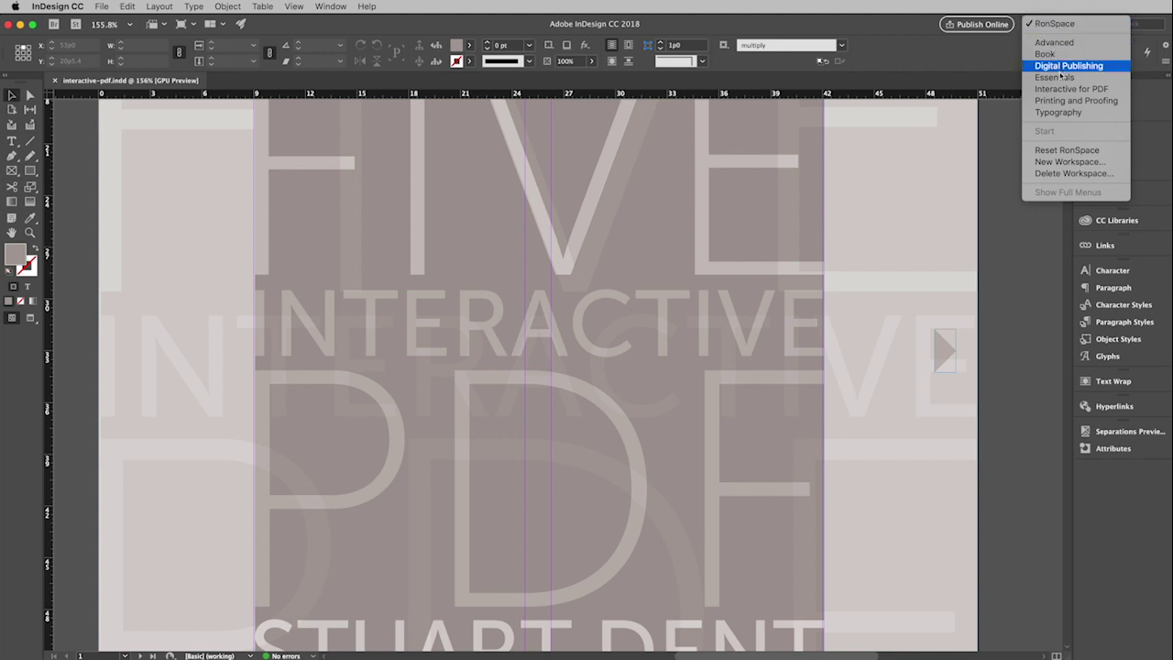
click(1055, 91)
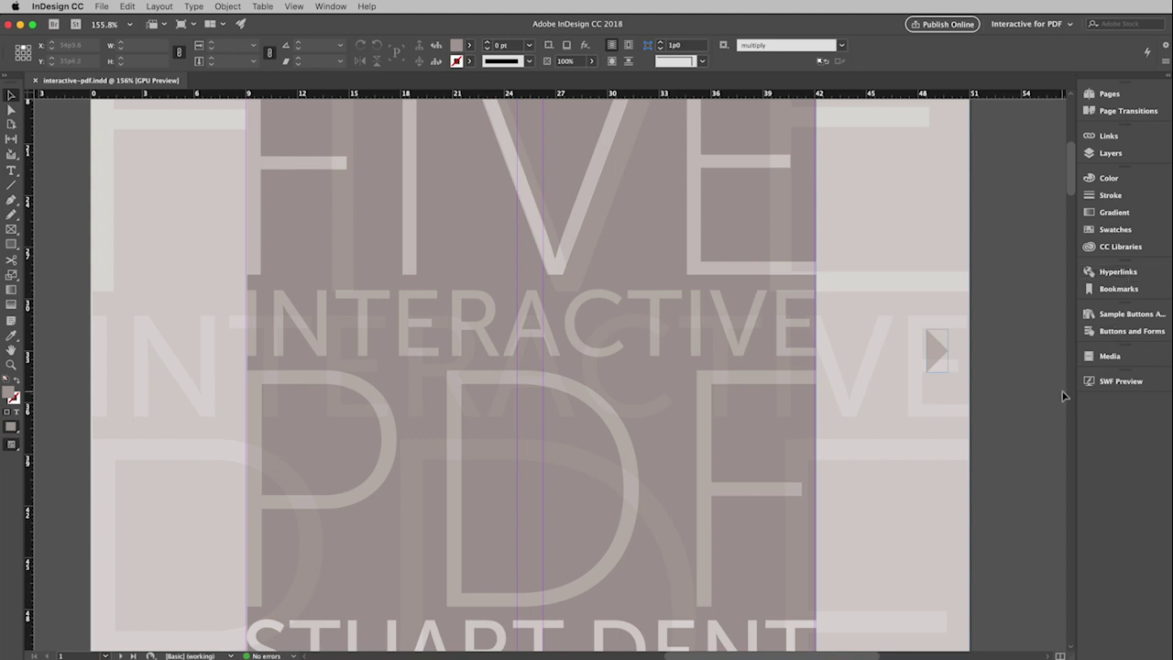
click(937, 368)
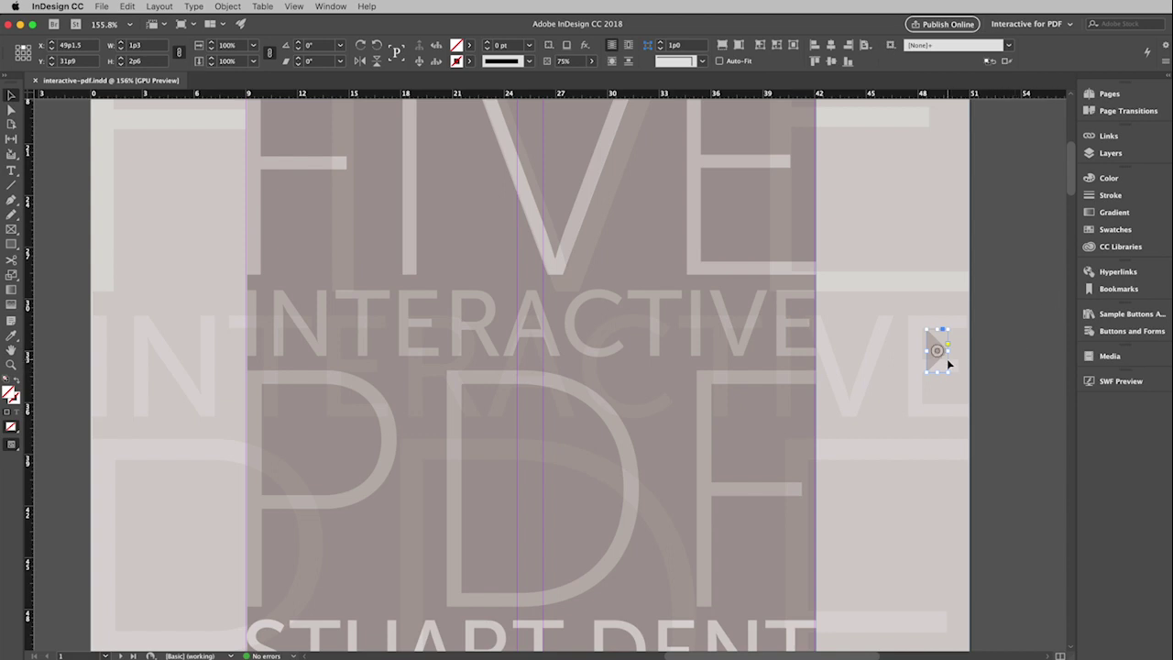
Step: Expand the Hyperlinks panel from the right-hand panel dock
click(1088, 274)
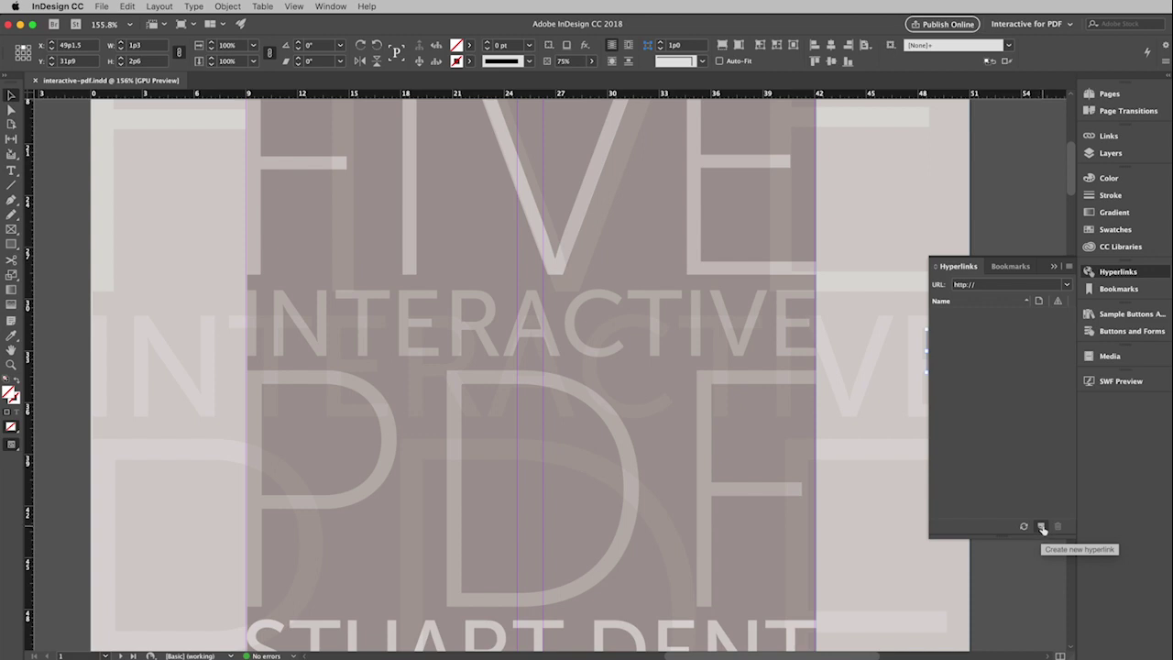
Step: Create a hyperlink on the cover arrow to page 2, styled as an invisible rectangle
click(1041, 528)
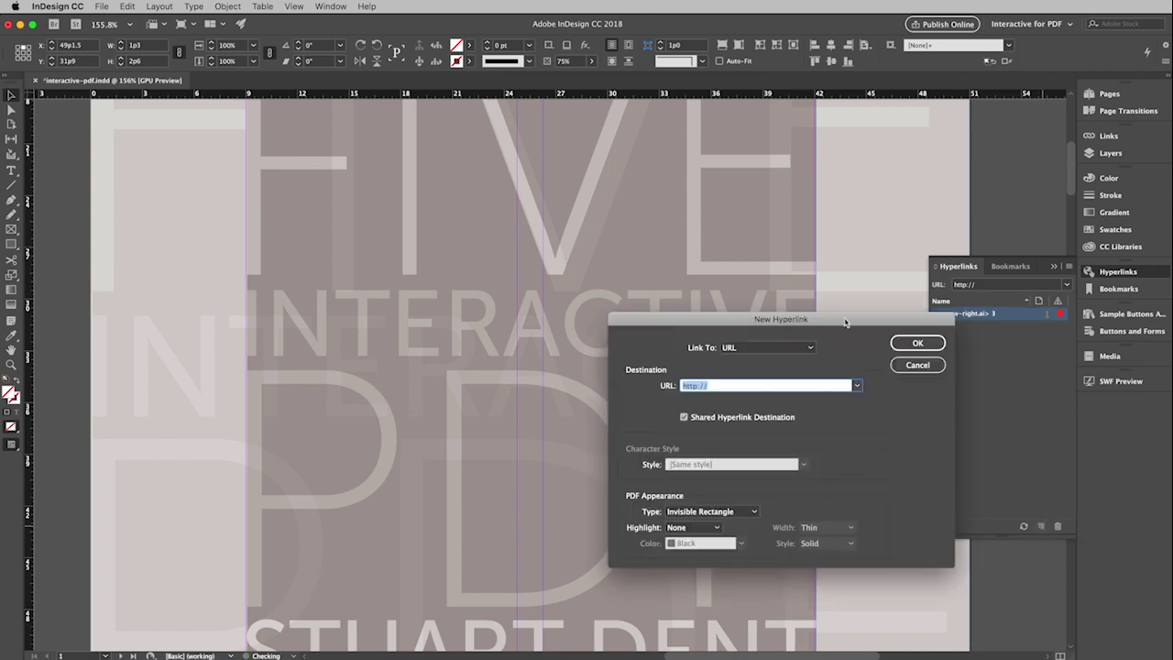
drag(845, 321, 682, 210)
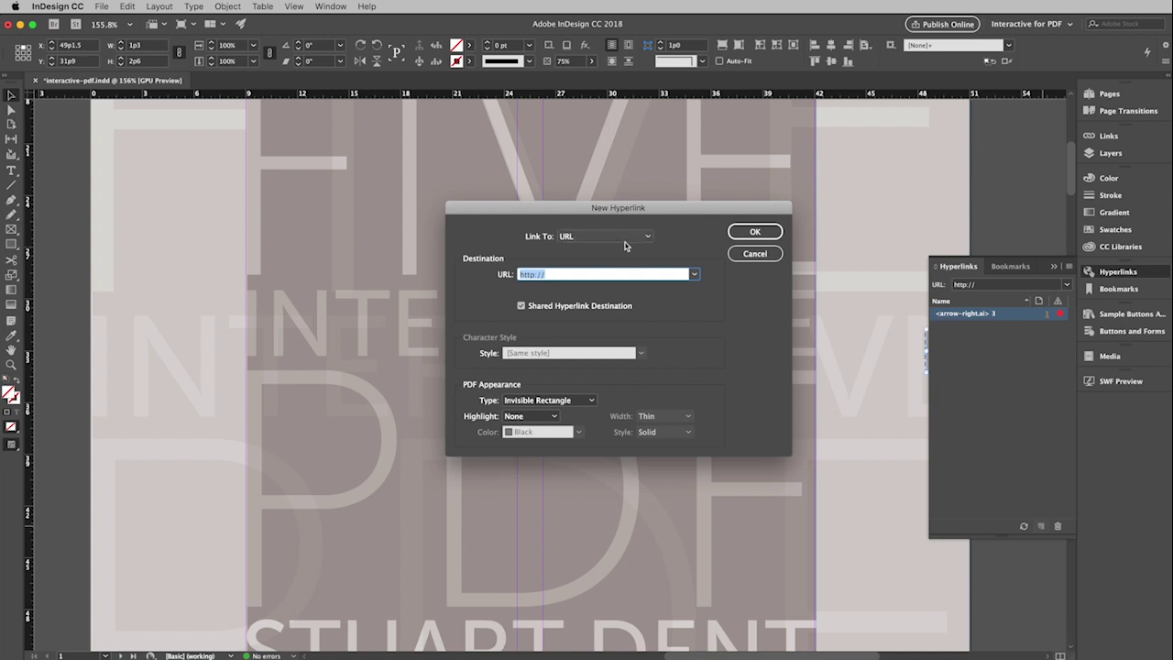
click(648, 238)
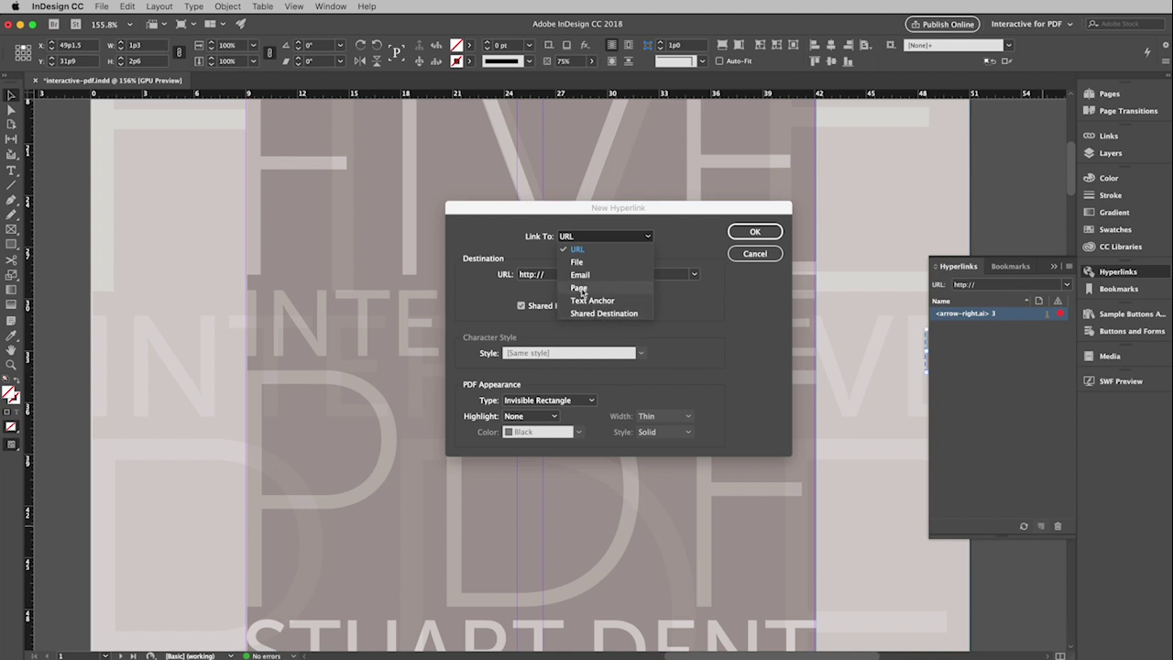
click(580, 287)
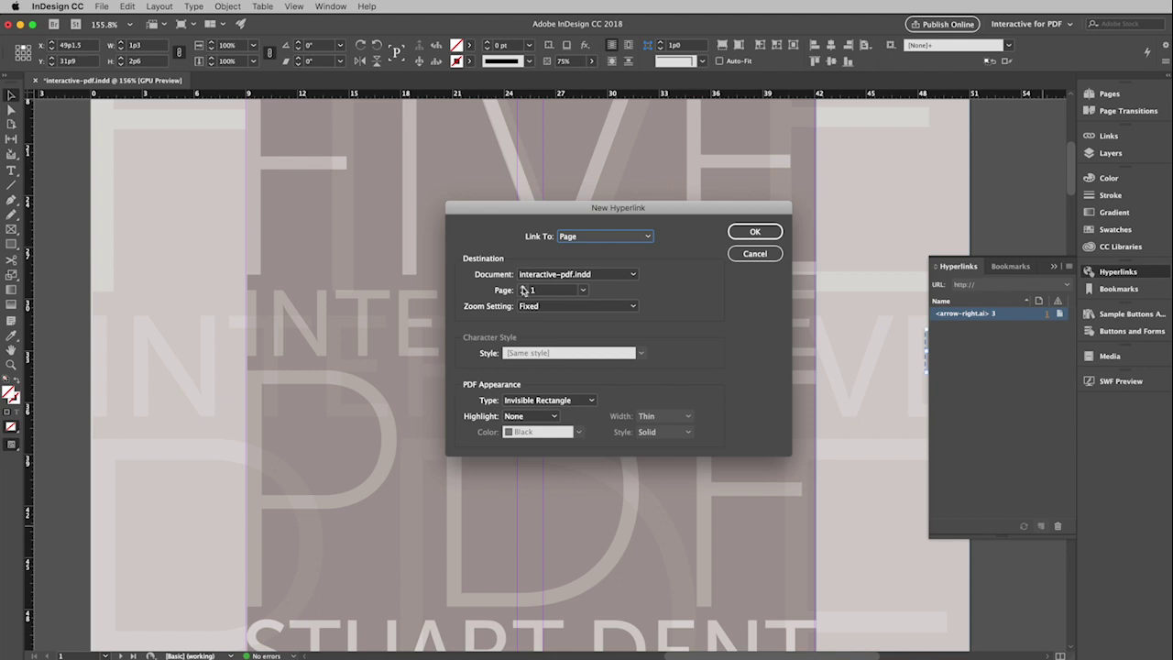
click(522, 288)
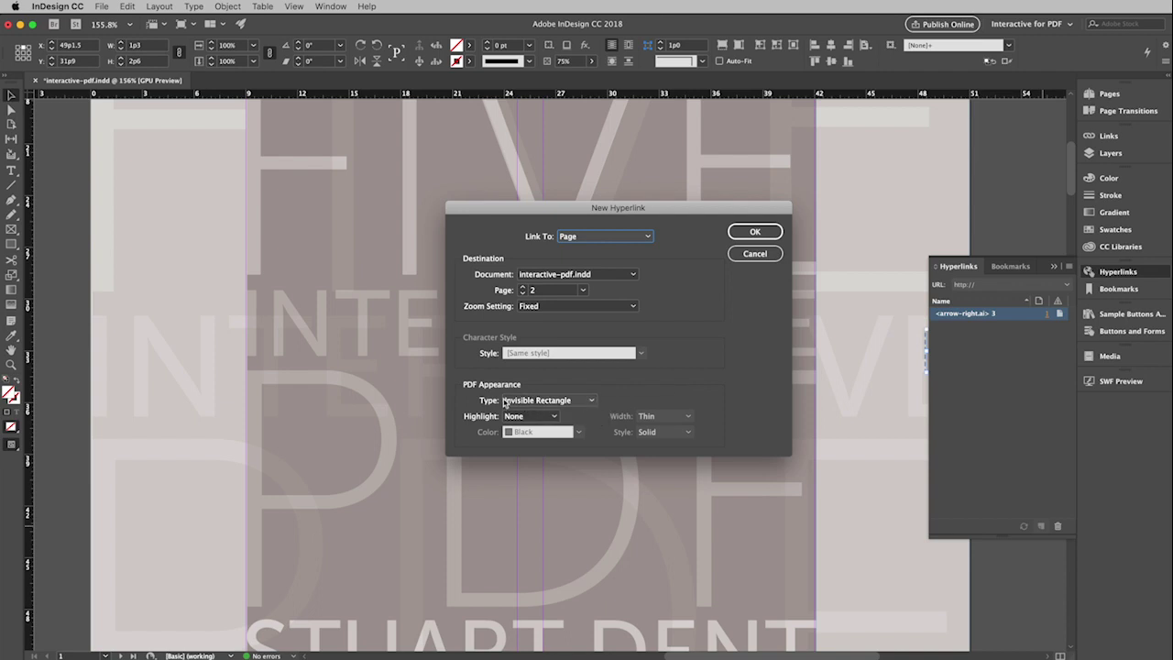
click(593, 402)
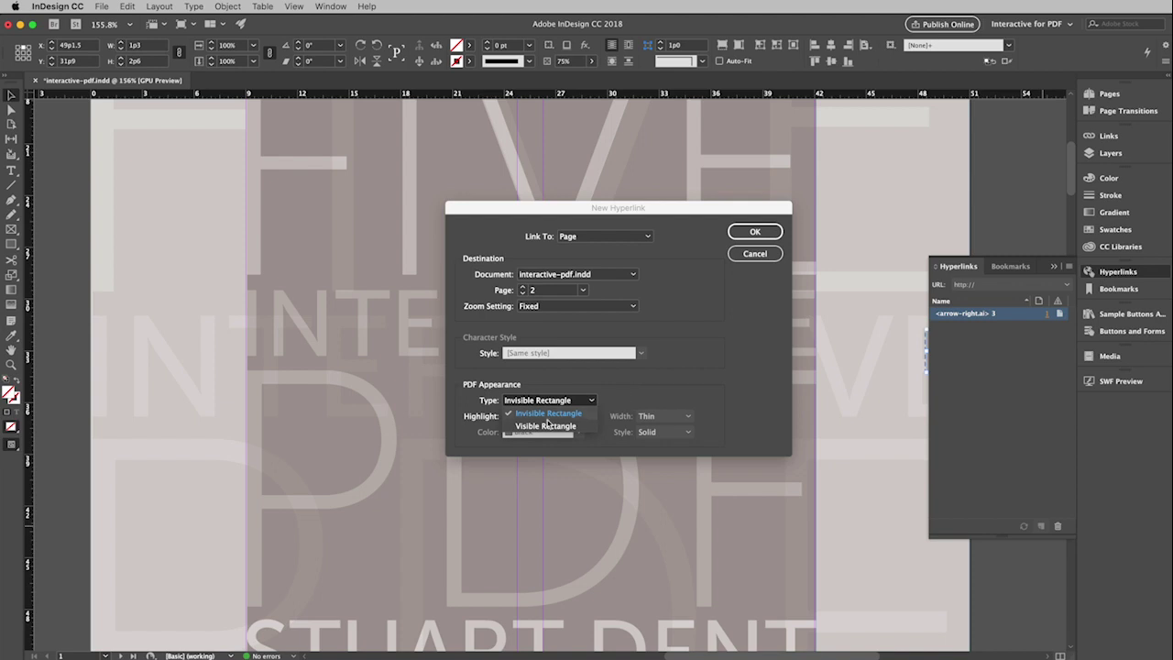
click(641, 400)
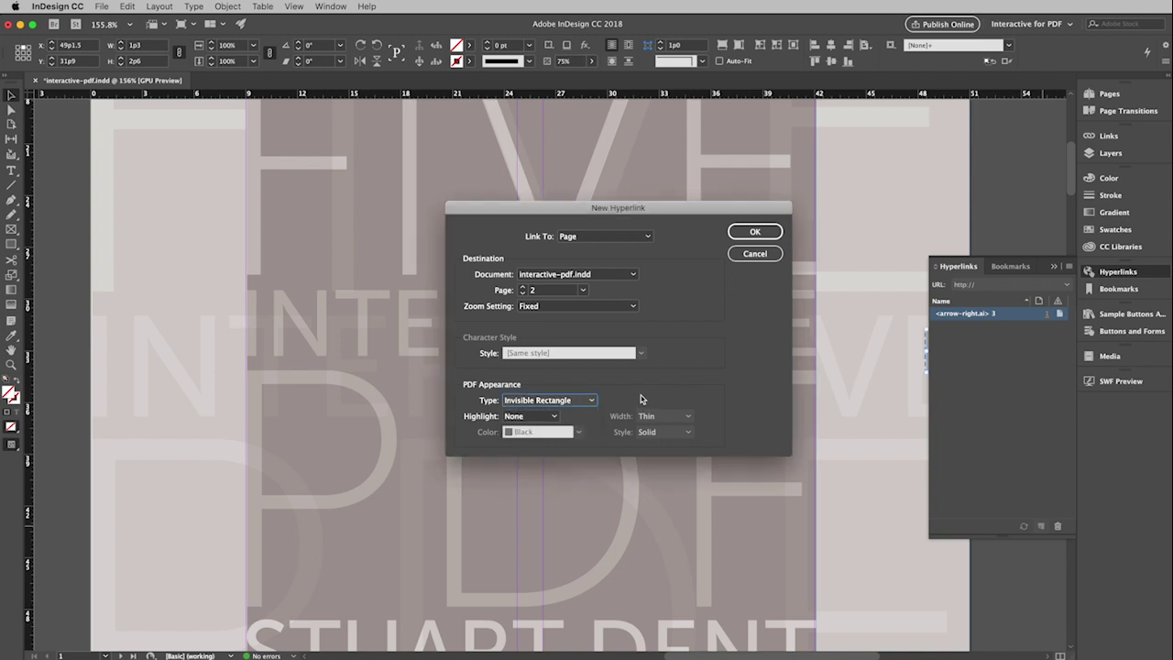
Step: Confirm the arrow's page 2 hyperlink and collapse the Hyperlinks panel
click(758, 236)
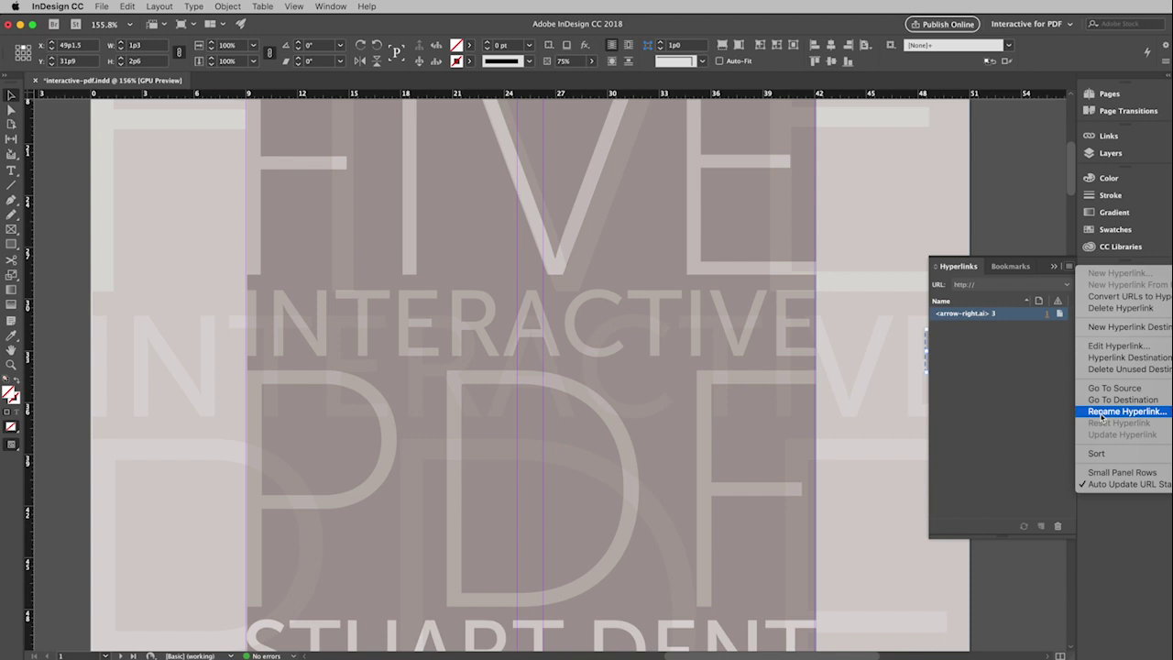
click(1016, 406)
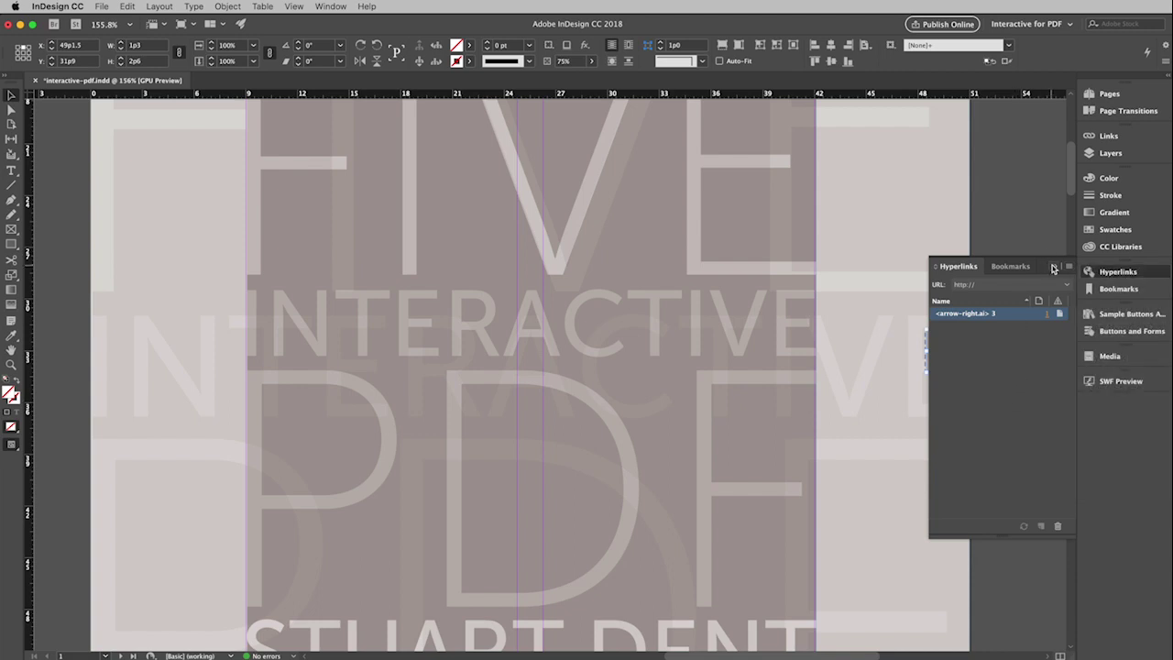
click(1052, 266)
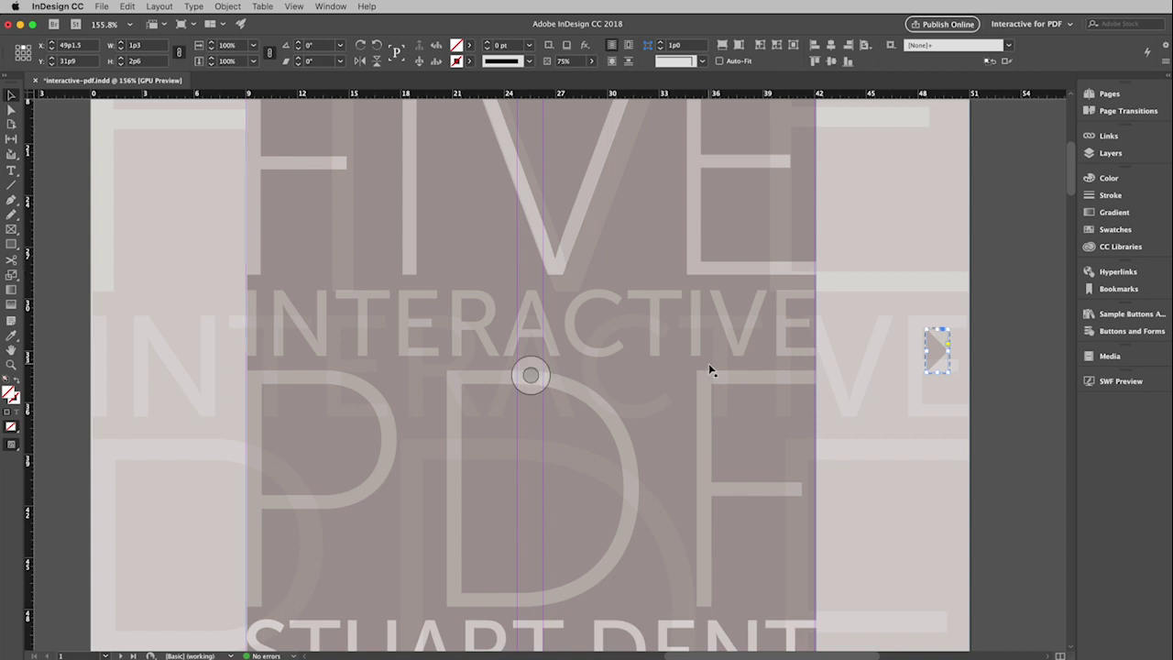
Step: Fit the page to the window and scroll to the Projects 1–4 spread with the Typography Poster
key(super+0)
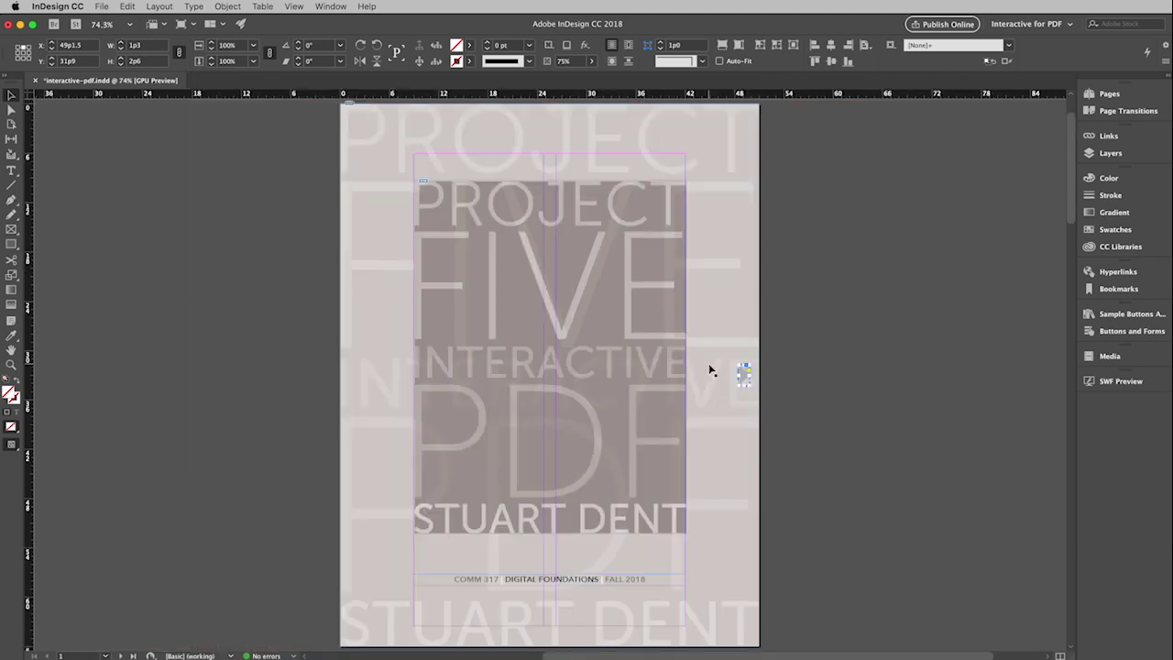
scroll(710, 369, down, 10)
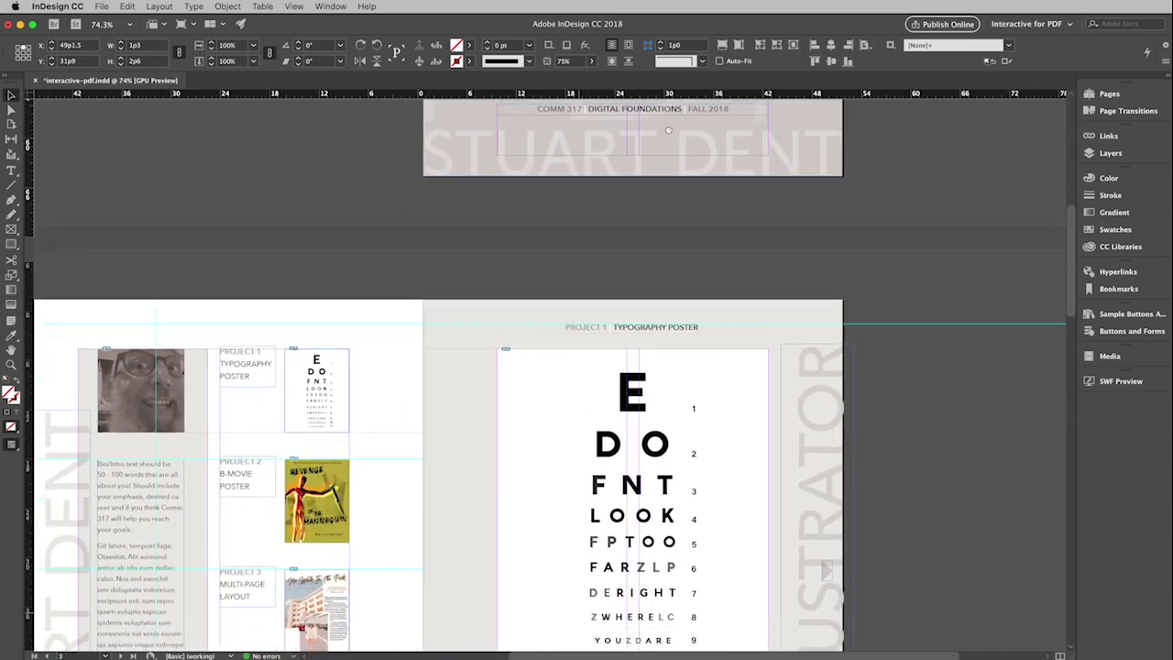
scroll(513, 484, down, 5)
scroll(452, 565, left, 3)
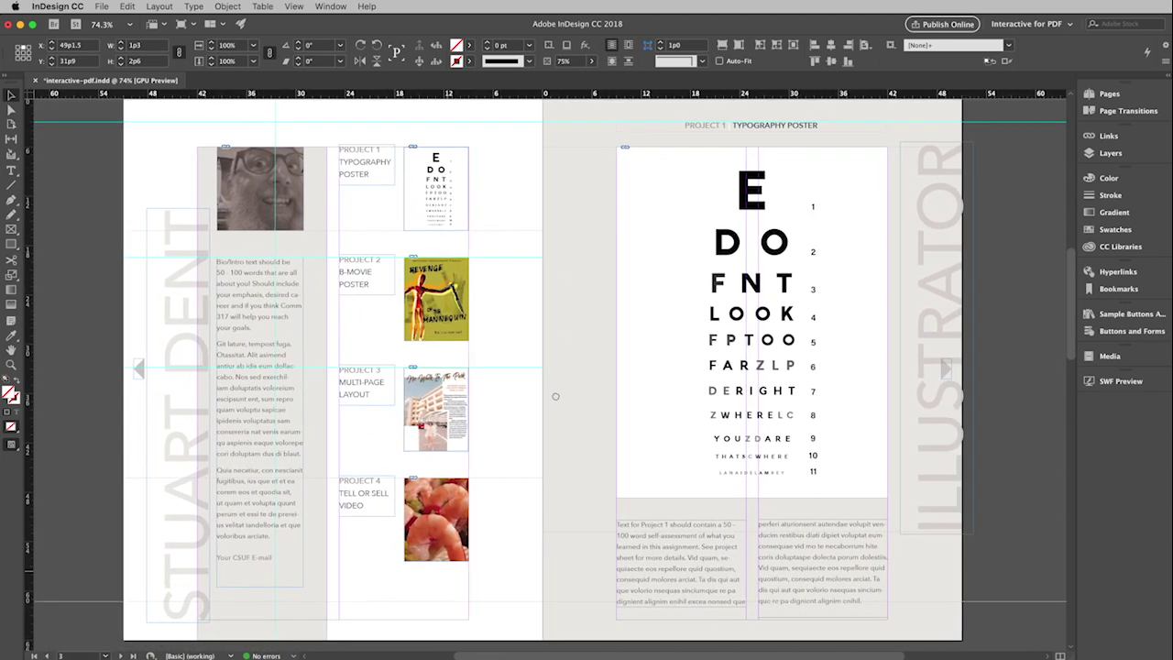
scroll(556, 395, up, 1)
scroll(556, 396, left, 1)
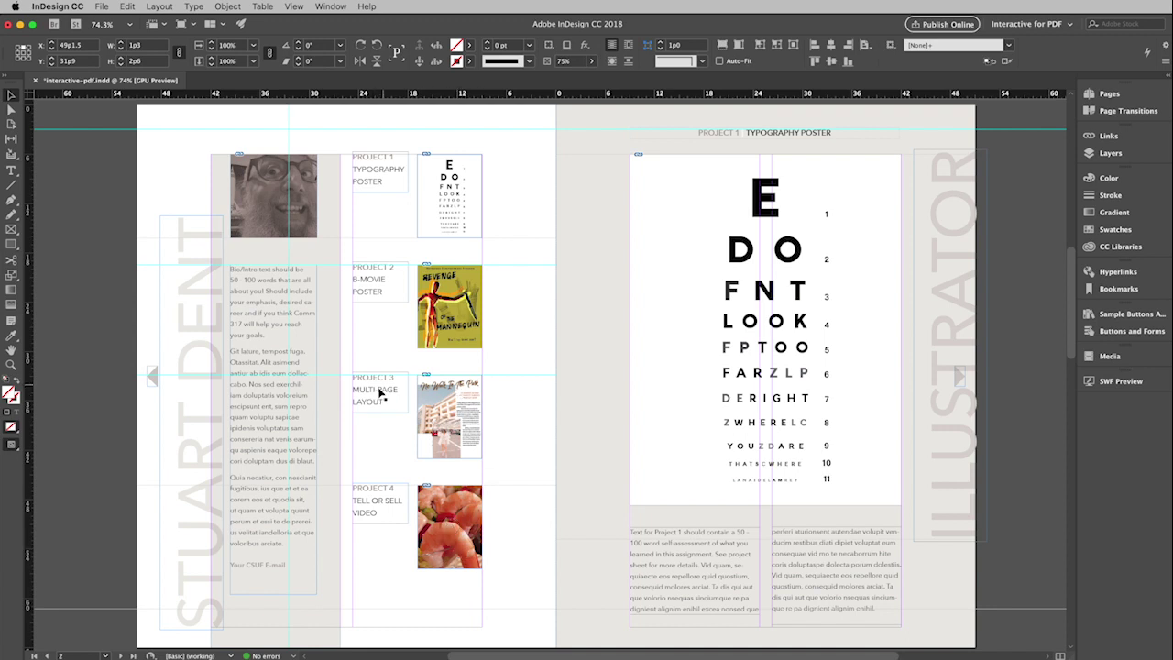
Step: Link the Project 3 thumbnail to page 5, then select the 'Your CSUF E-mail' text line
click(455, 388)
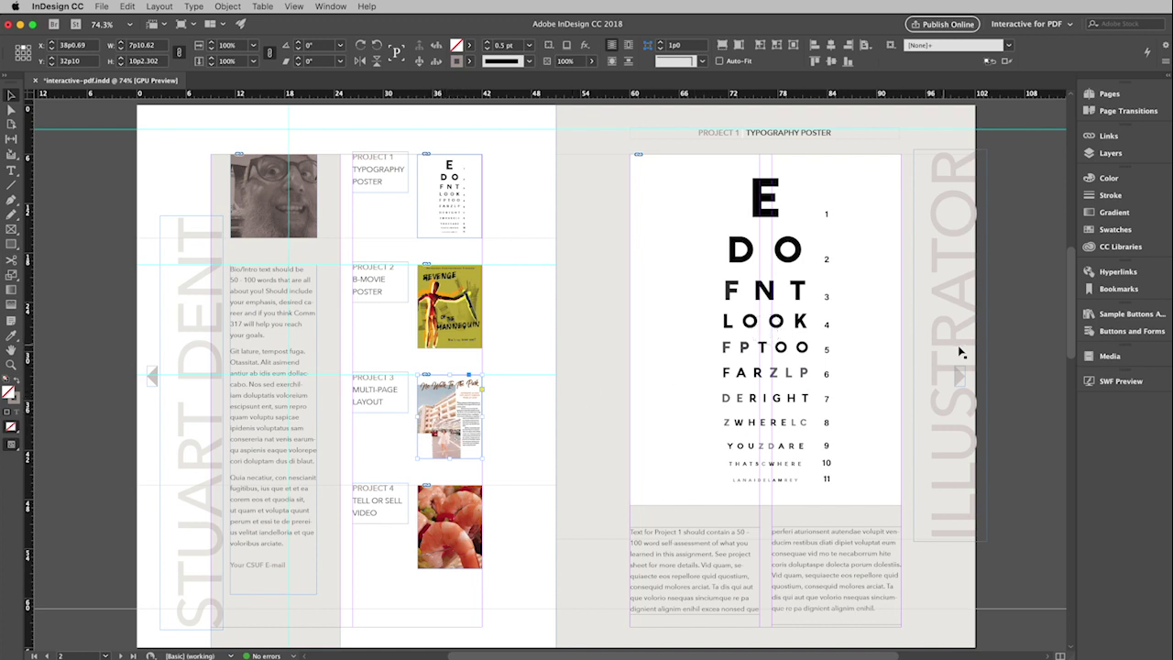
click(1088, 273)
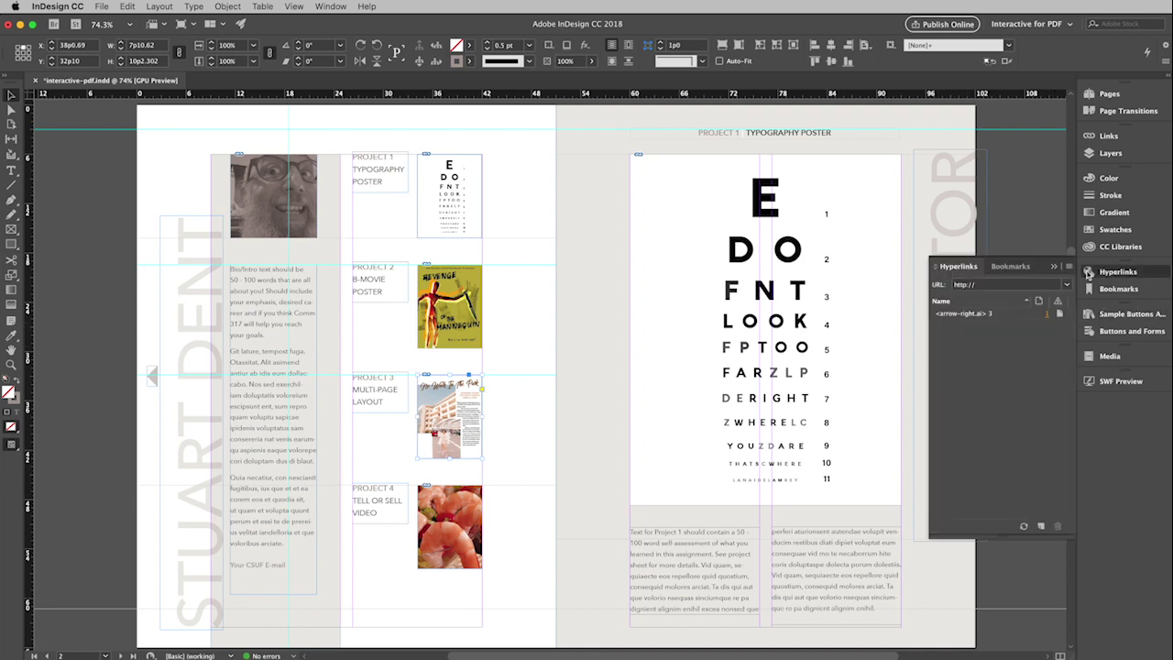
click(1041, 529)
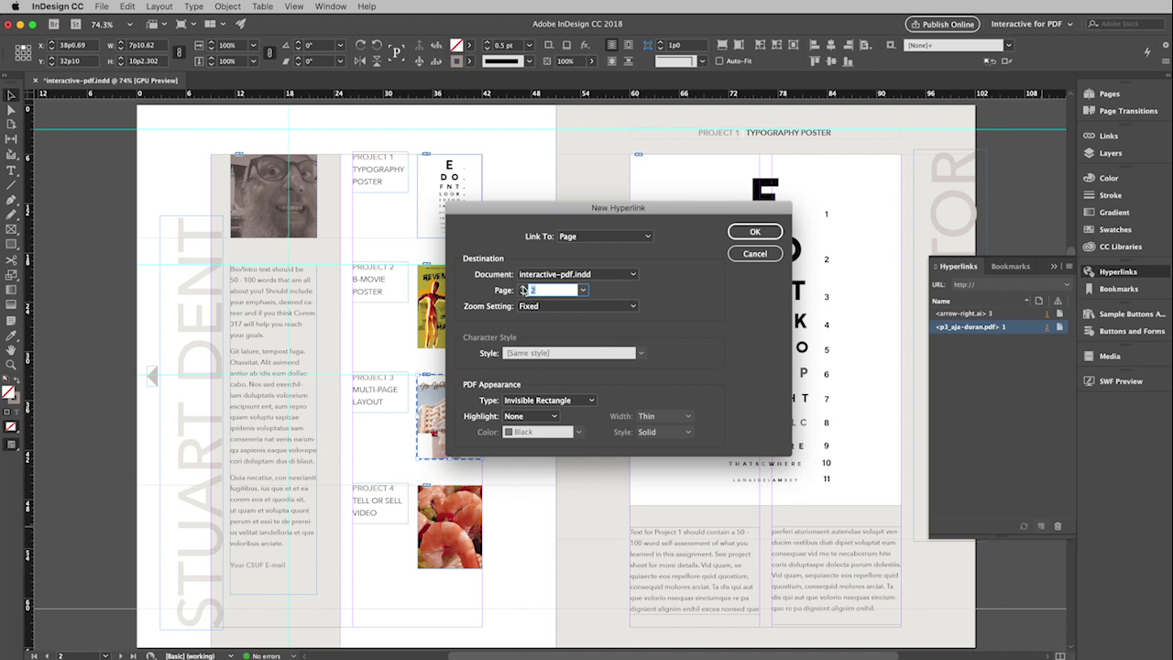
click(523, 288)
click(524, 288)
click(762, 234)
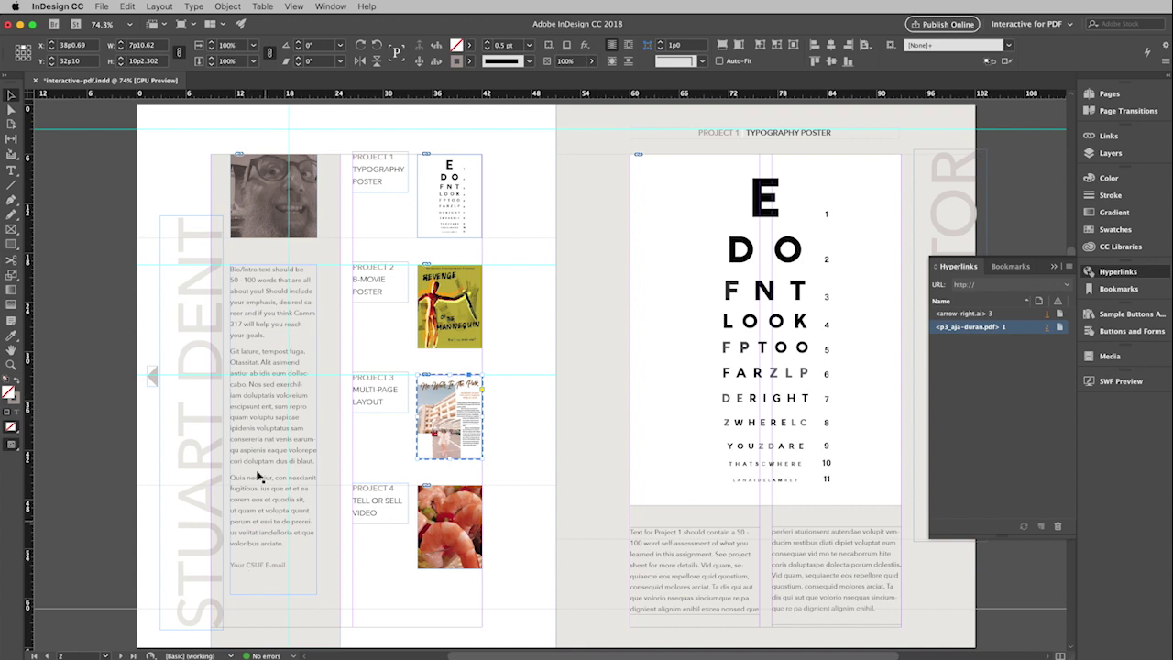
click(11, 171)
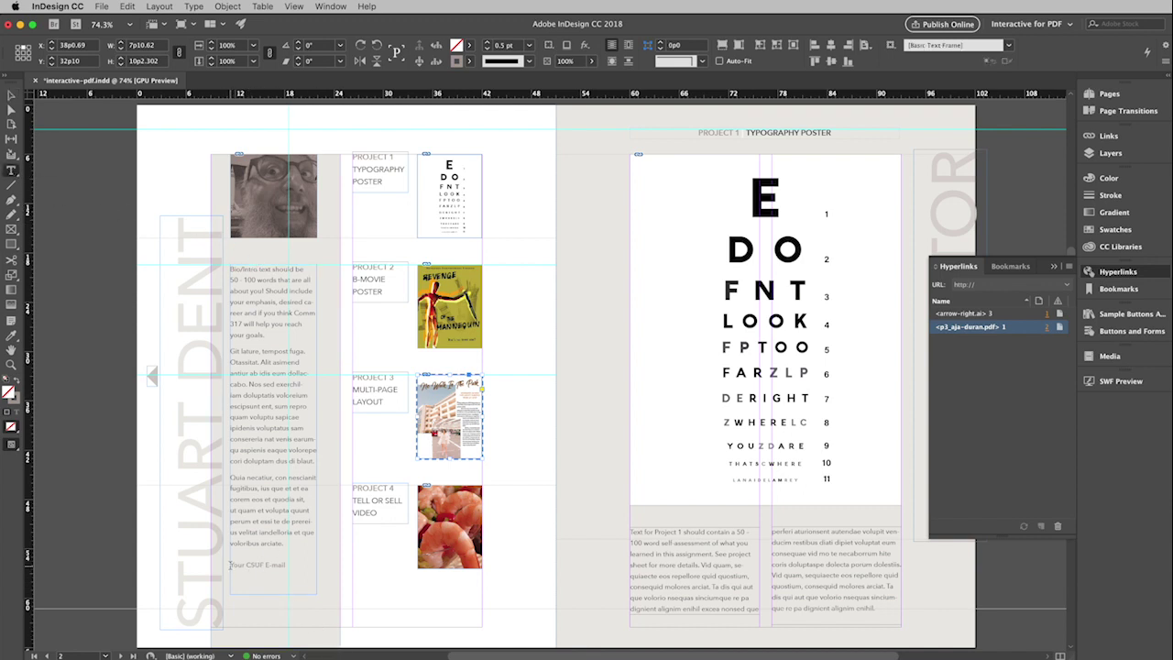
drag(230, 566, 287, 565)
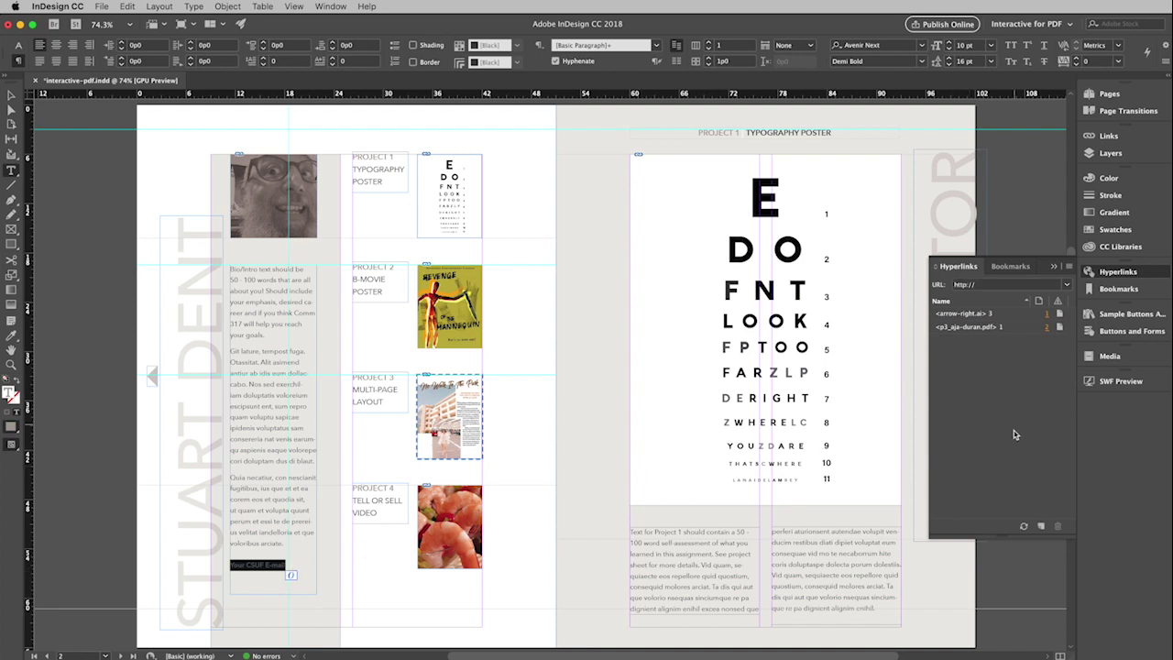
Step: Create a new Email hyperlink for the selected text and enter the recipient's e-mail address
click(1041, 526)
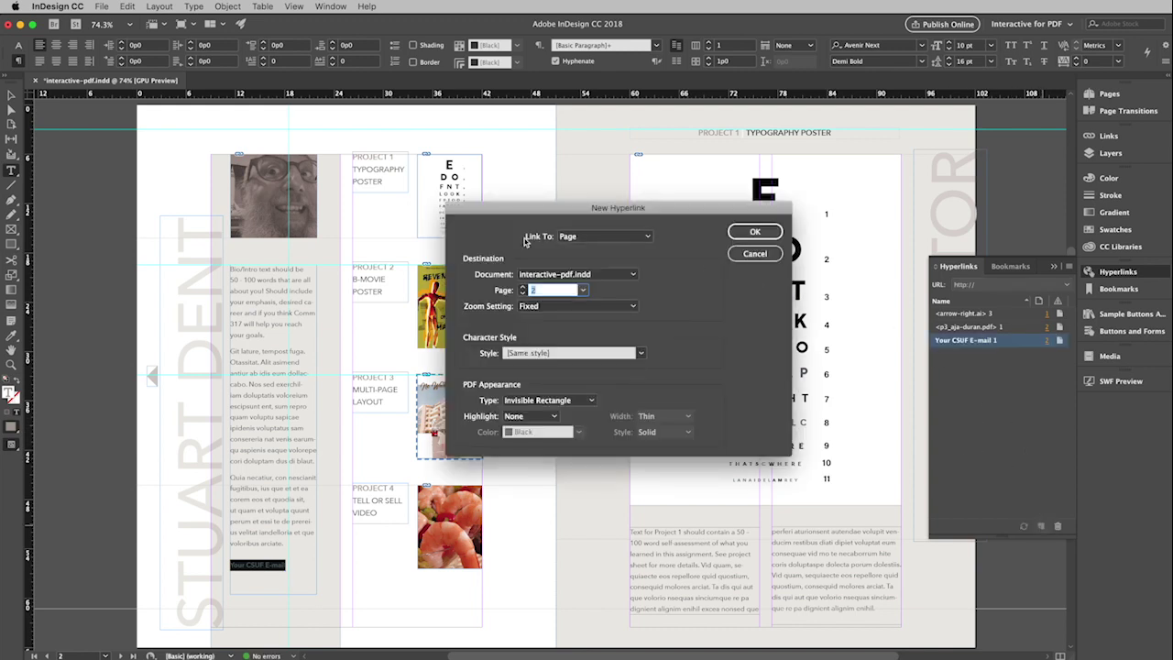
click(615, 240)
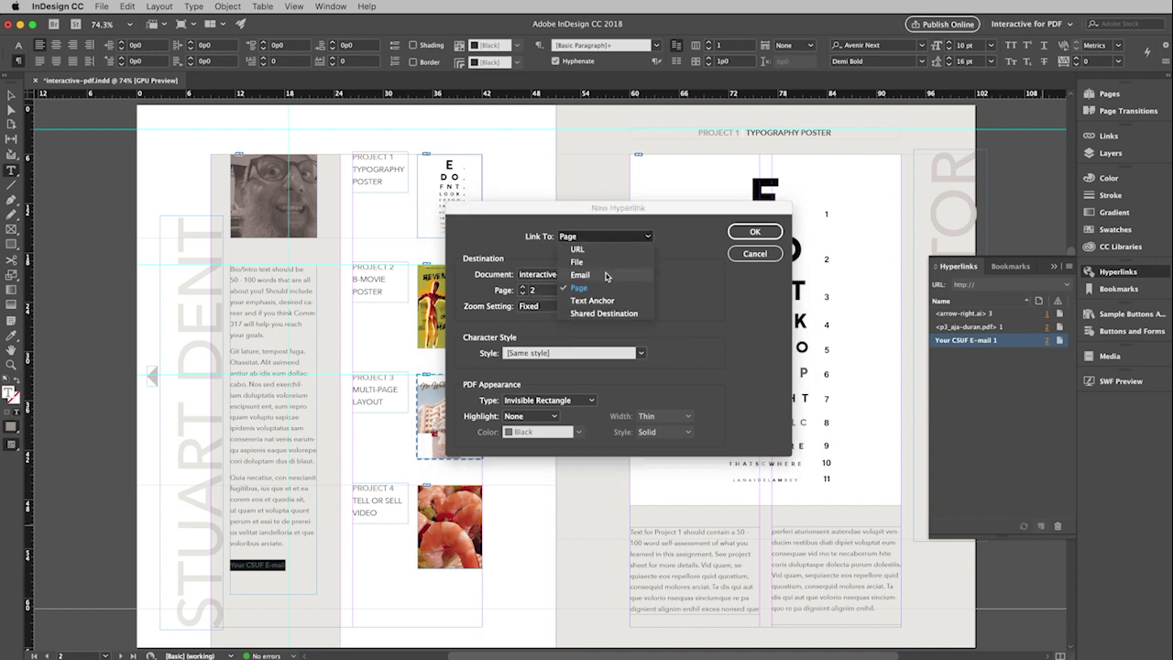
click(605, 275)
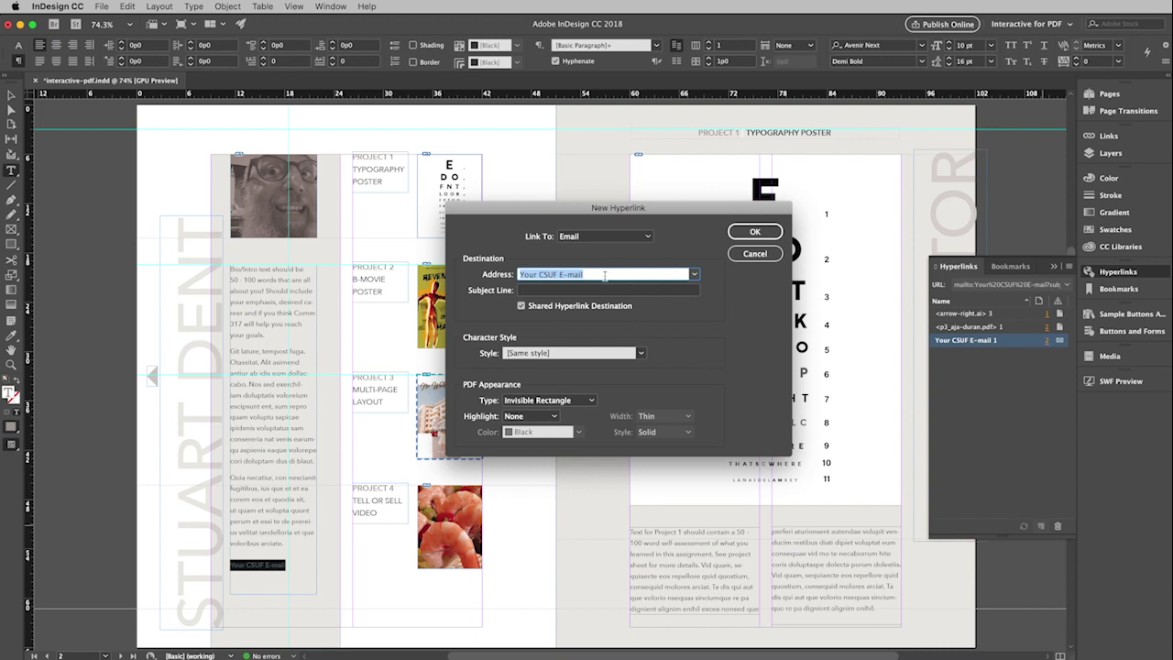
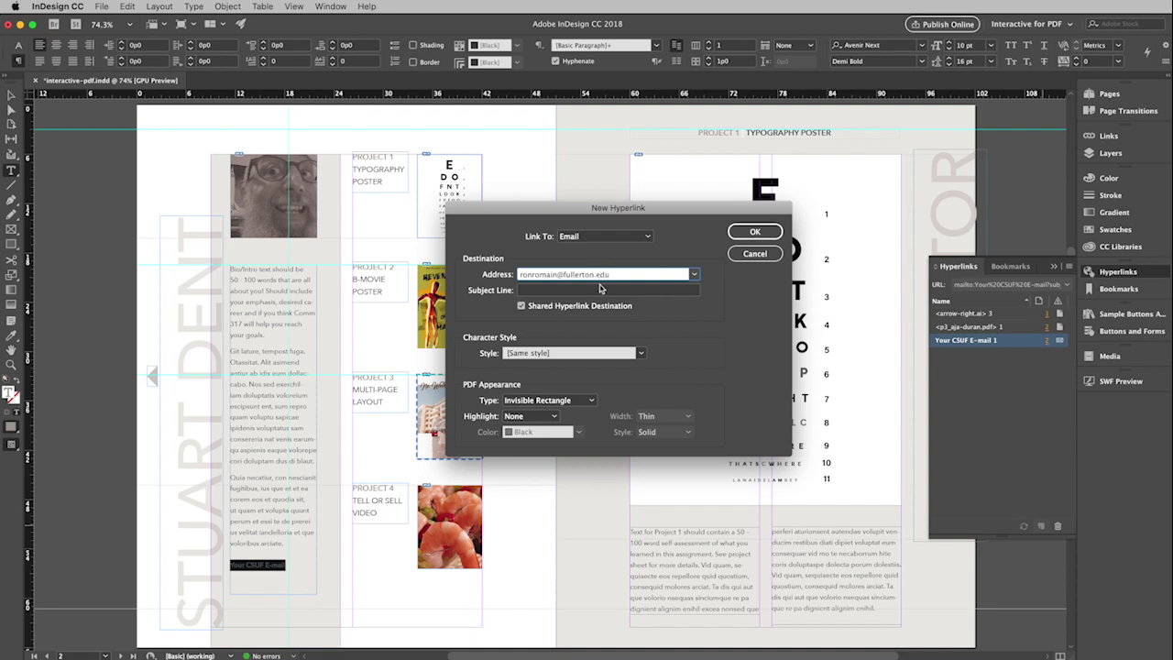
Step: Add the subject line 'Hi it's me!' and confirm the e-mail hyperlink
click(538, 290)
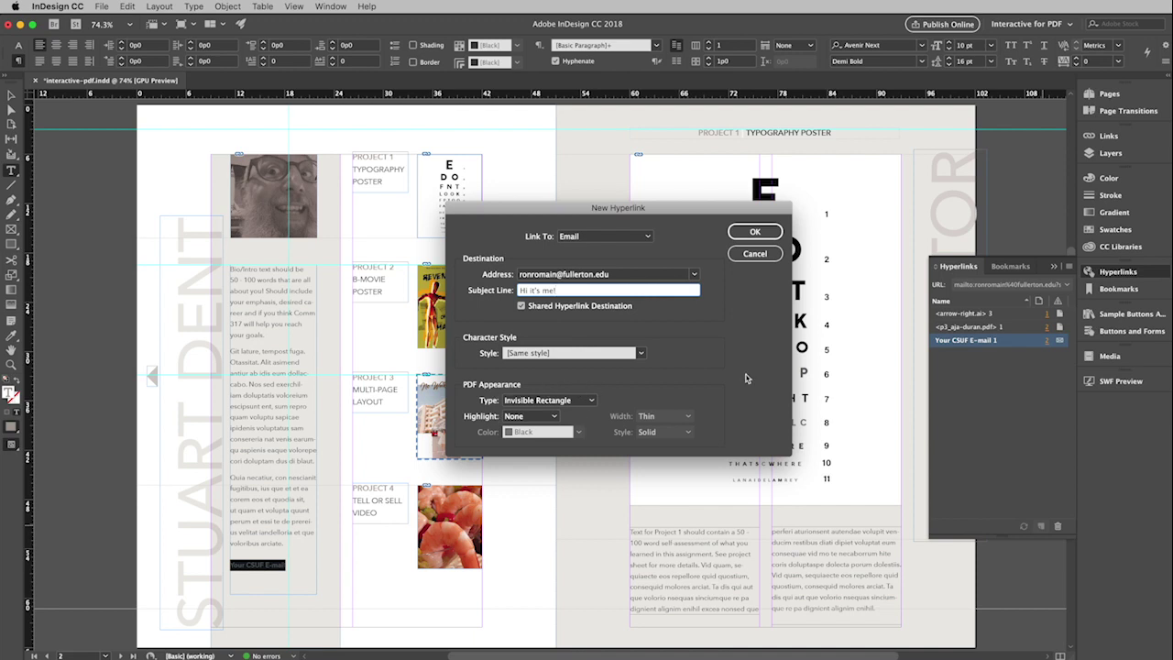
click(753, 234)
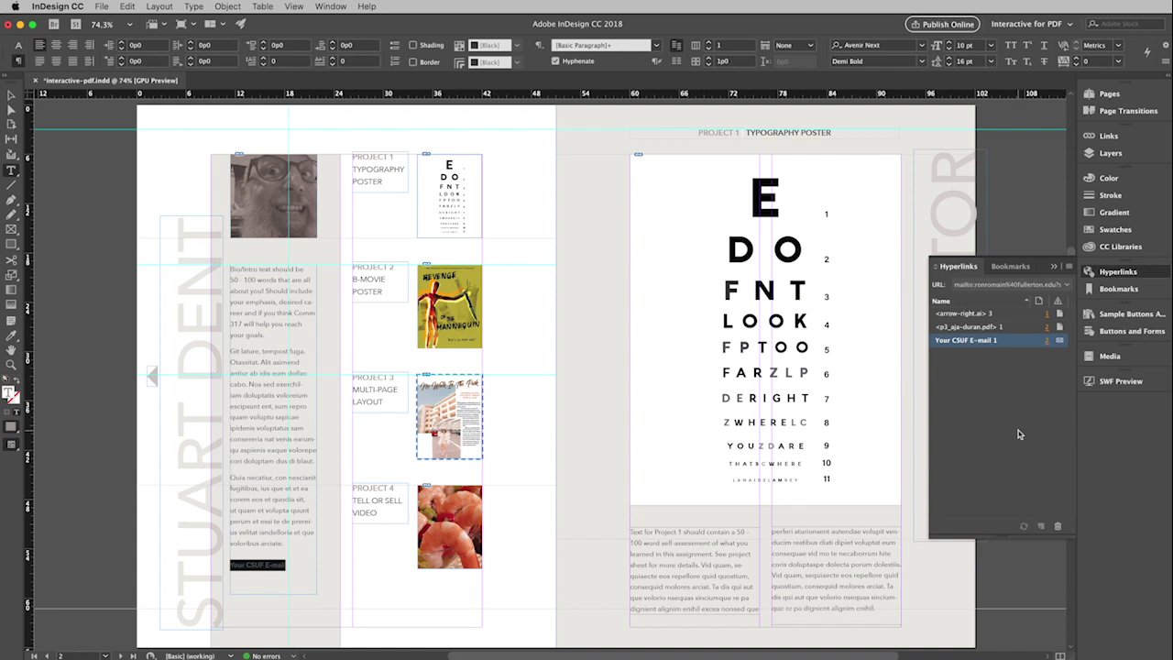
Step: Export the document as interactive.pdf into the project5 folder in Adobe PDF (Interactive) format
click(1054, 268)
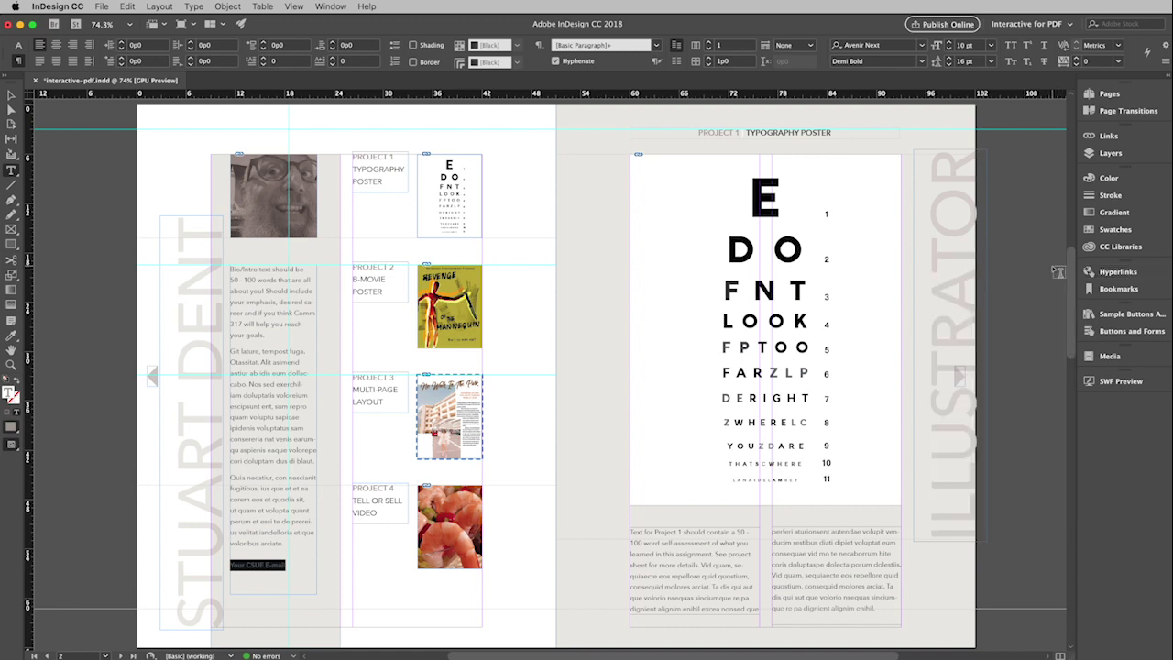
click(102, 10)
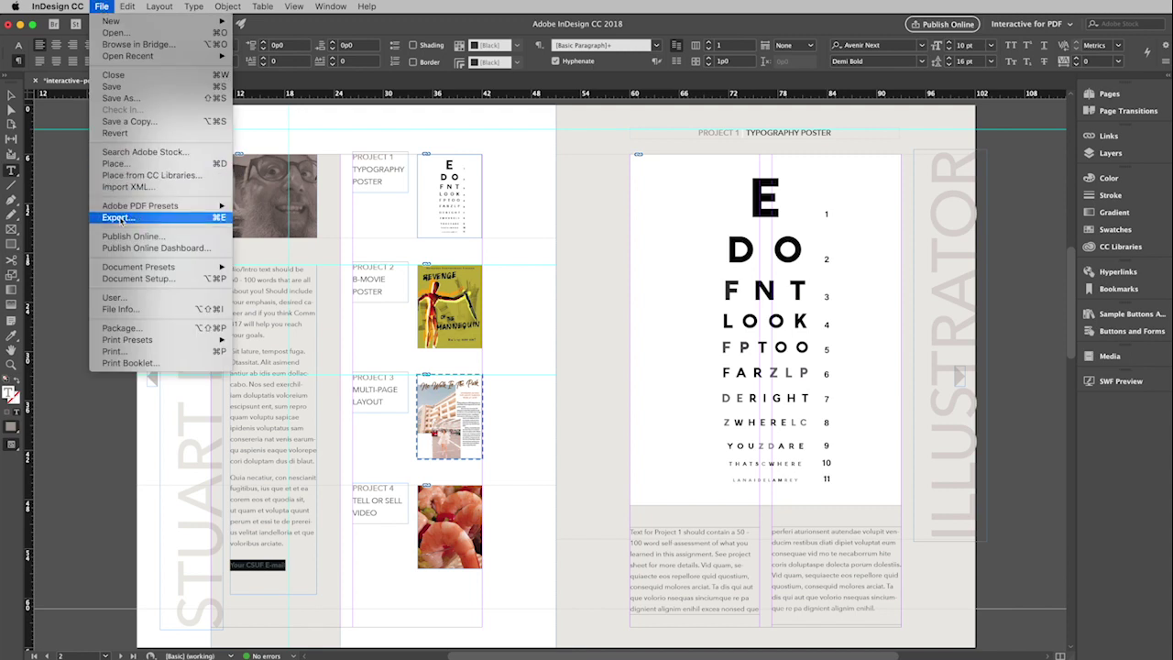
click(117, 218)
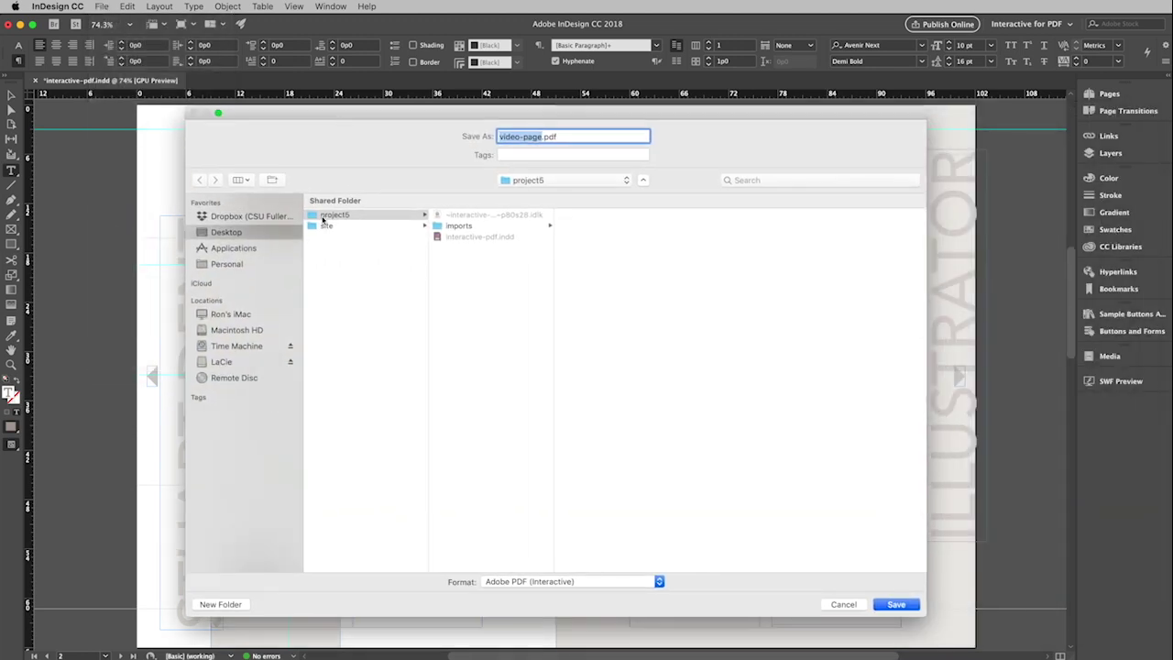
click(323, 216)
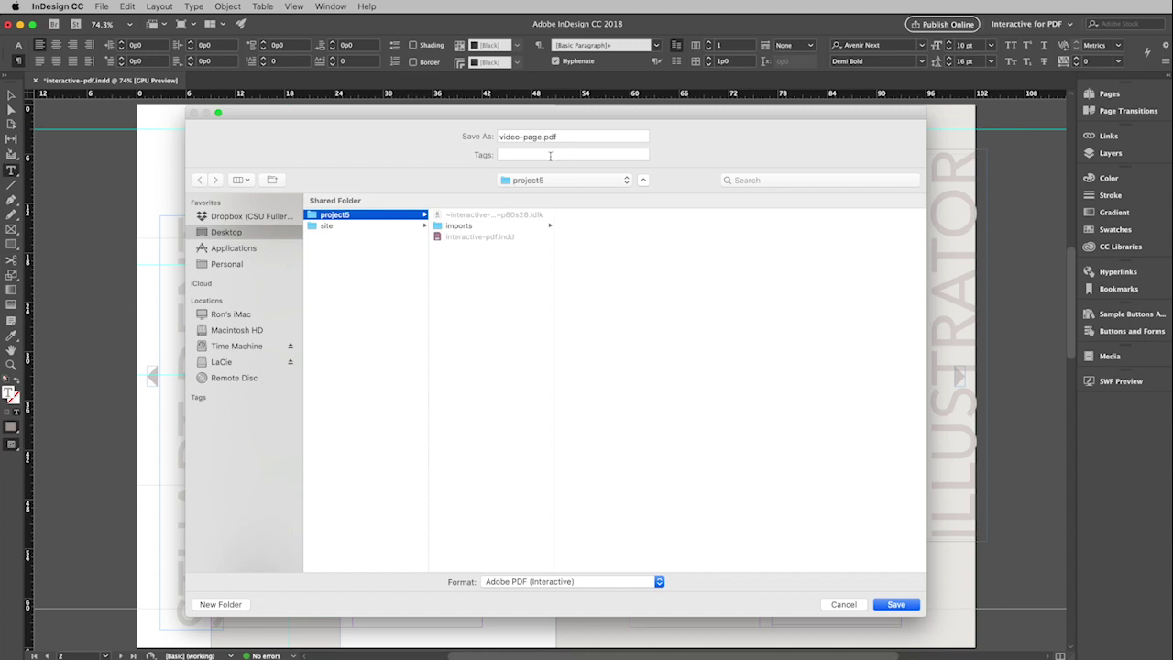
key(Tab)
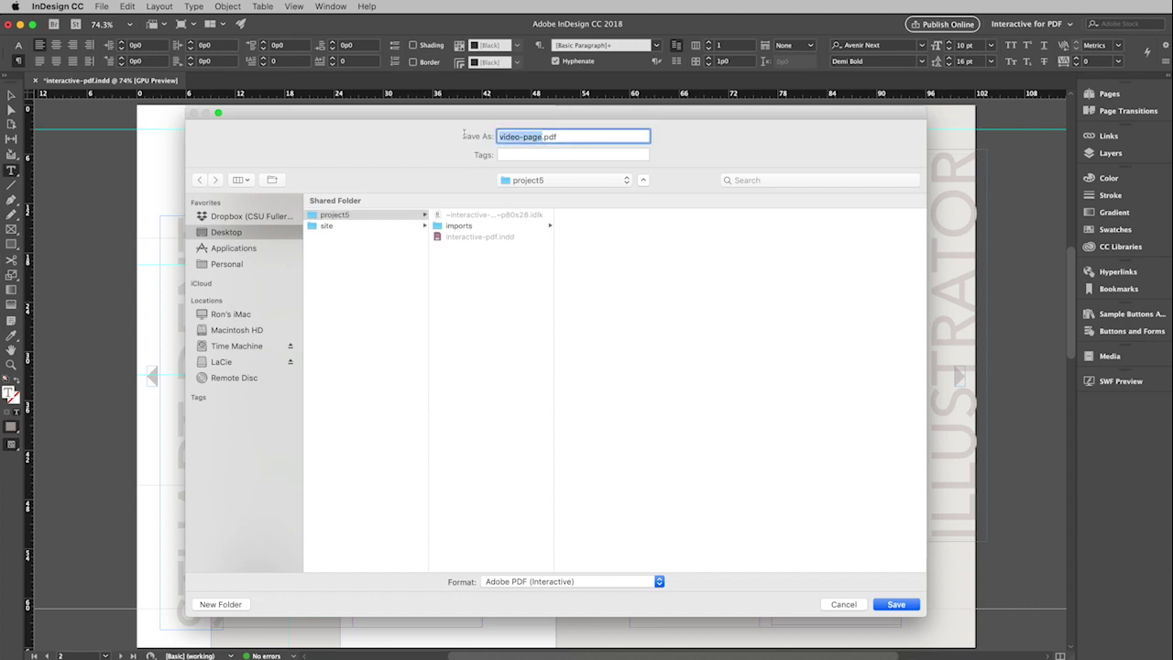
text(interactive)
drag(548, 611, 546, 440)
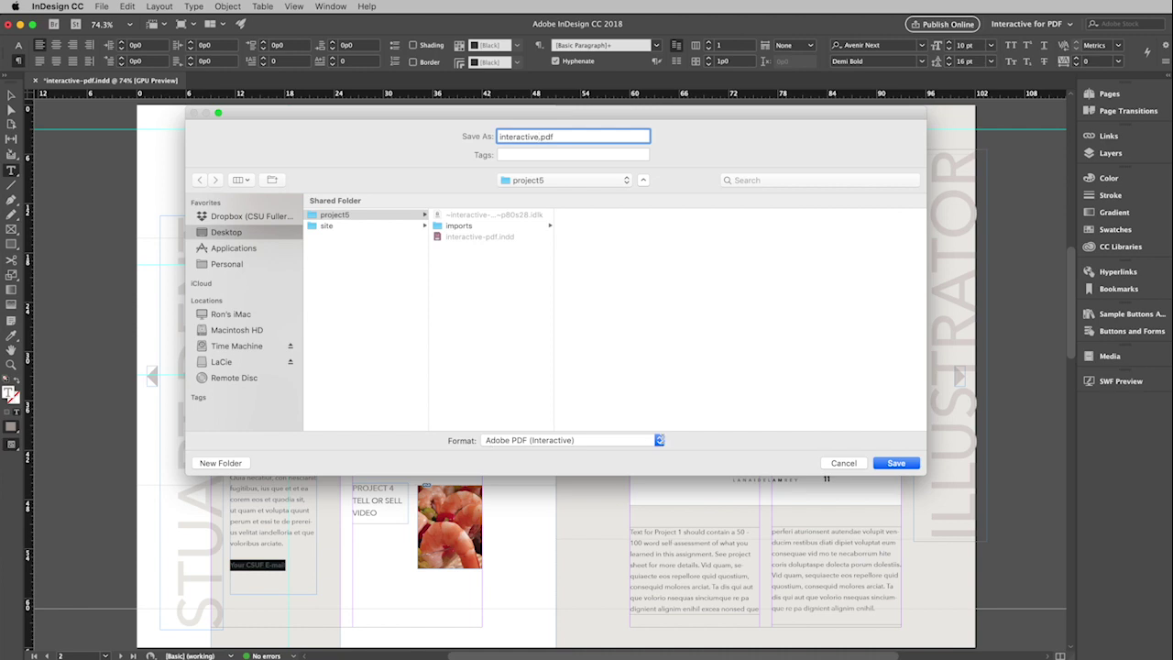
click(660, 441)
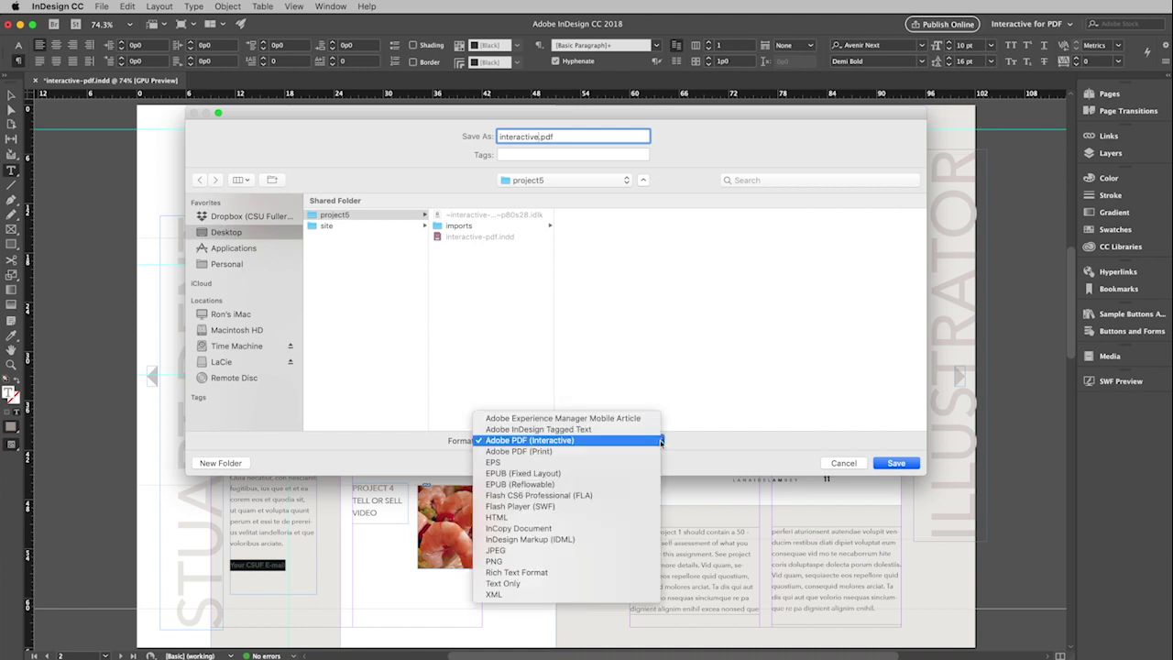
click(569, 440)
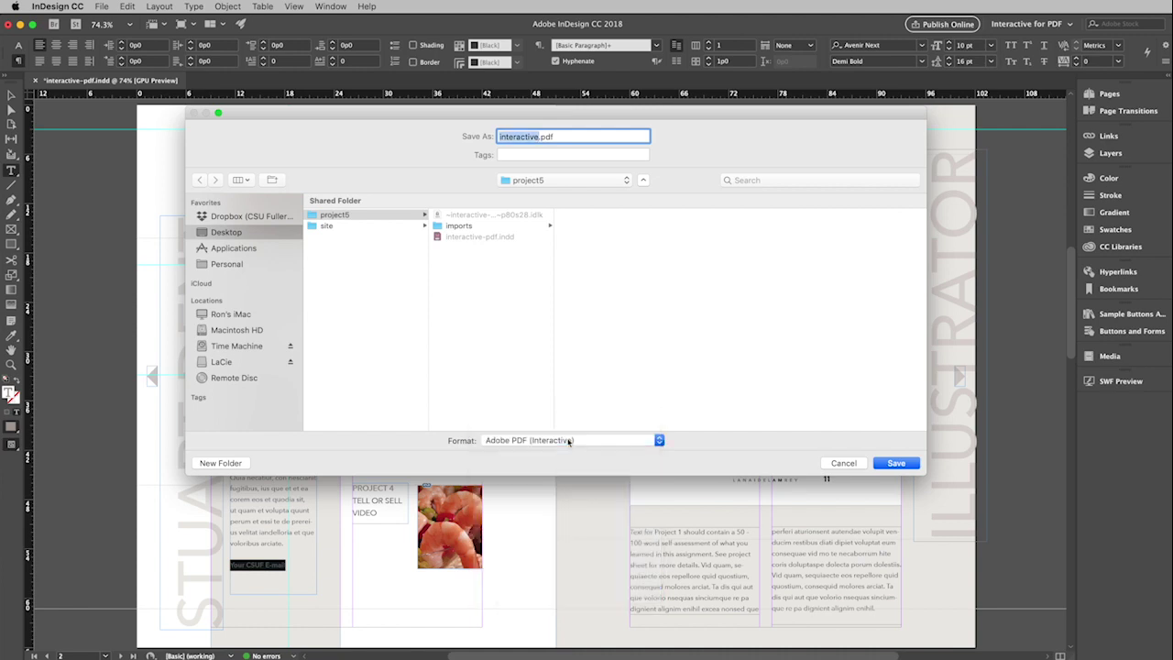
click(898, 464)
Step: Export all pages with forms and media set to Include All, accepting the CMYK colour warning
drag(804, 286, 544, 175)
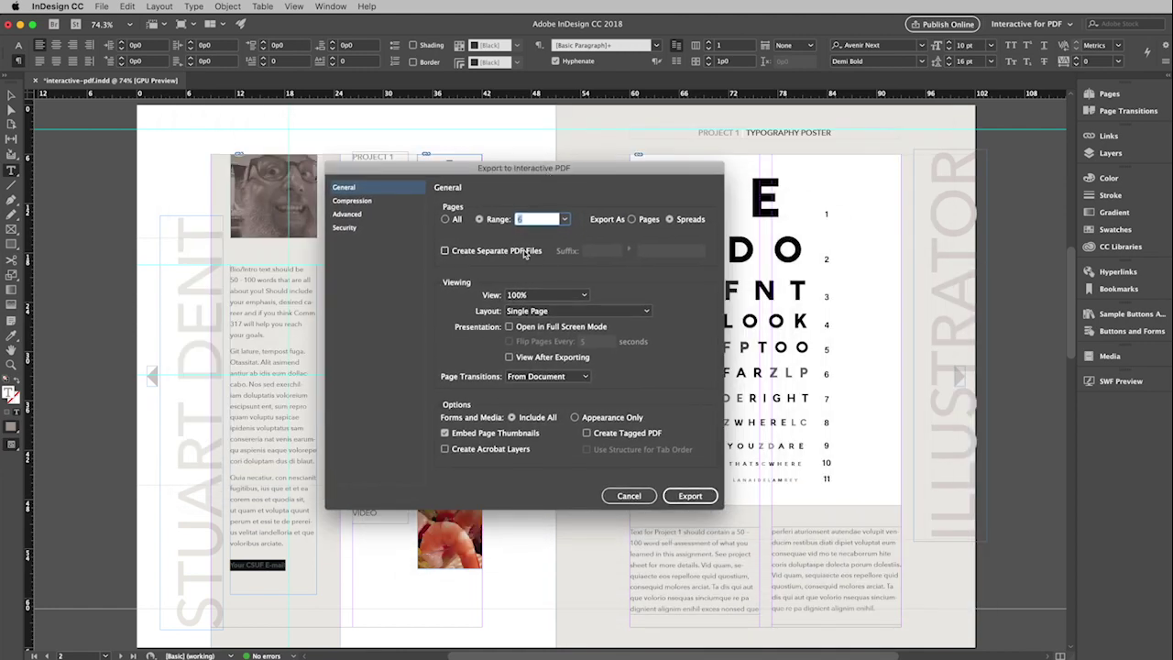
click(445, 220)
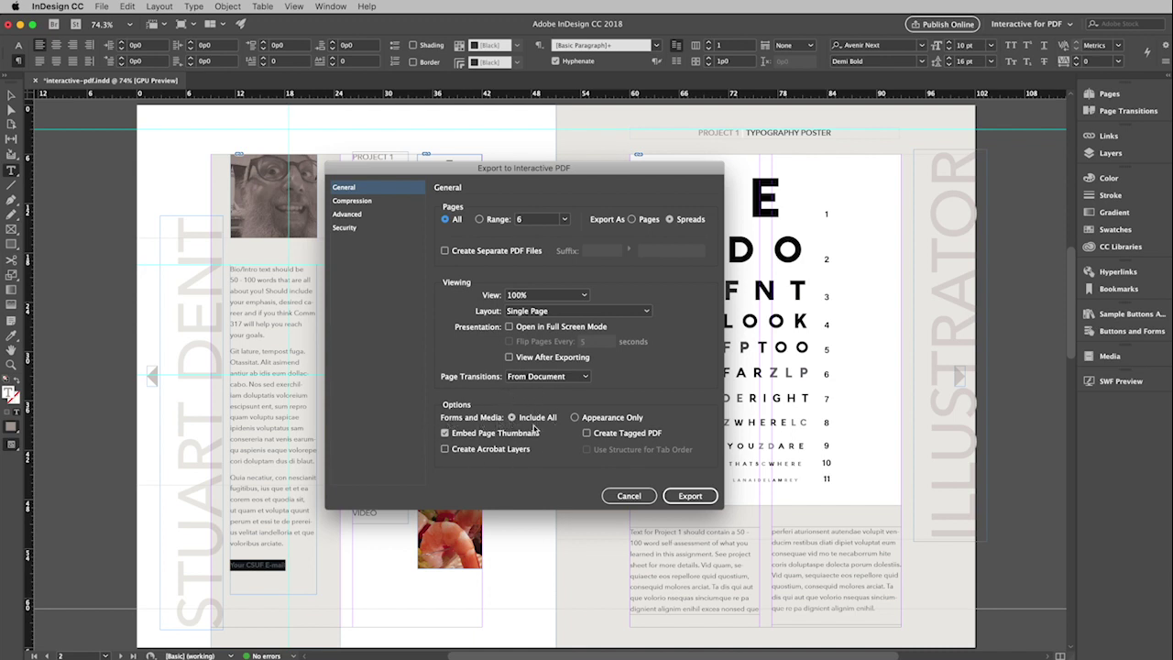
click(537, 426)
click(690, 496)
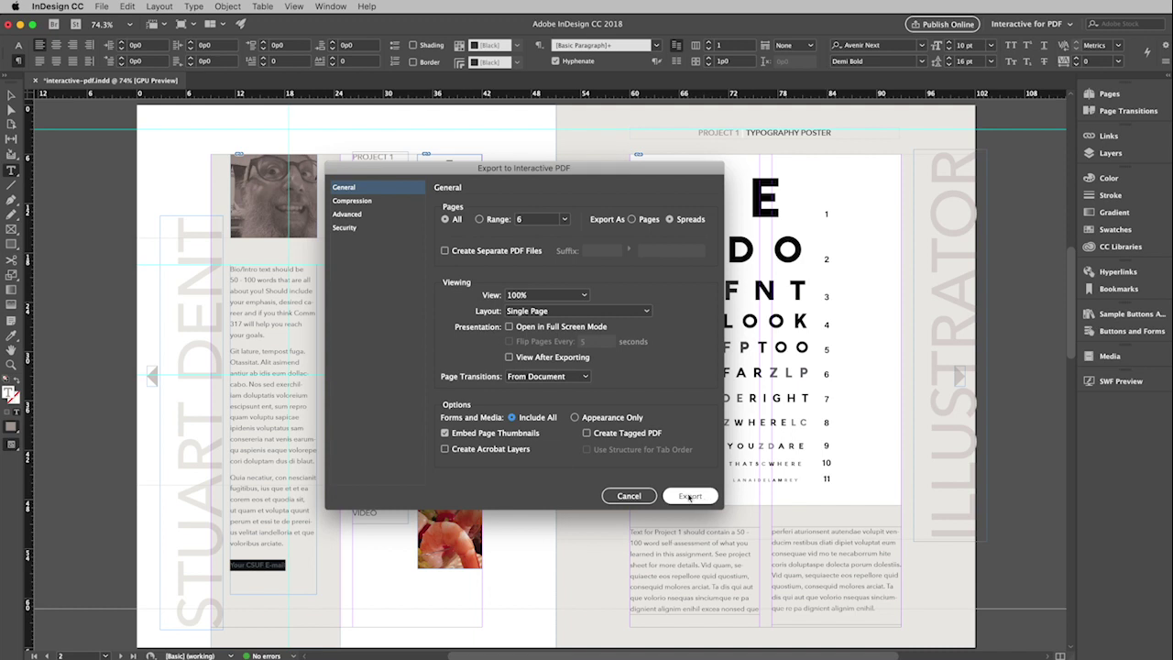
drag(815, 400, 574, 319)
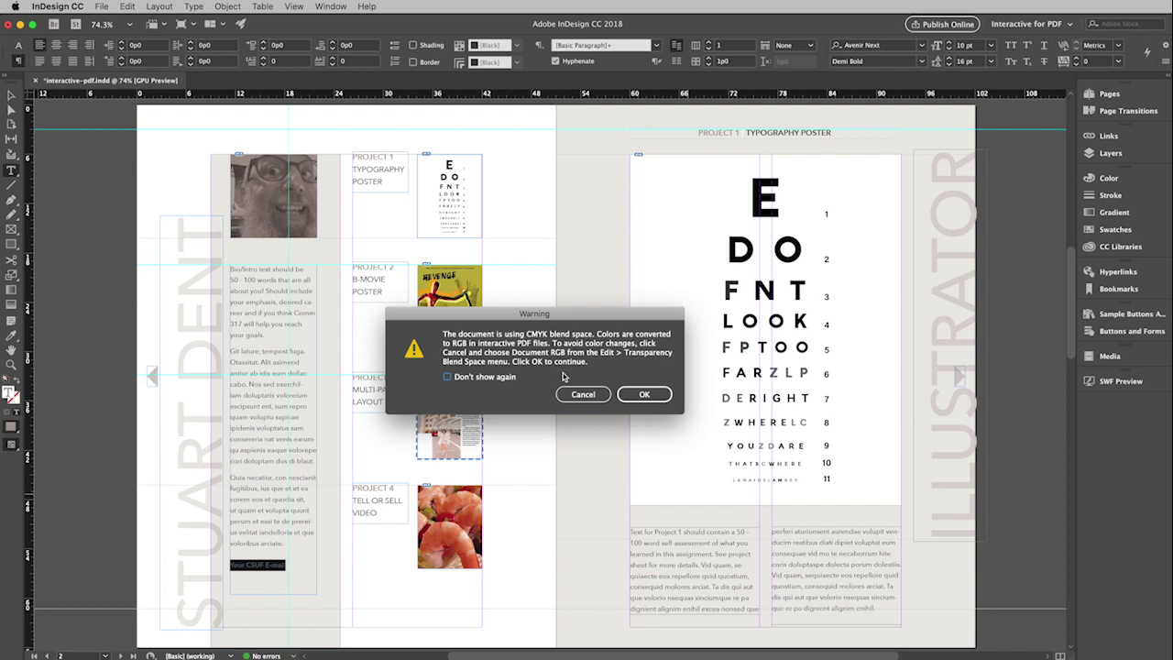
click(647, 395)
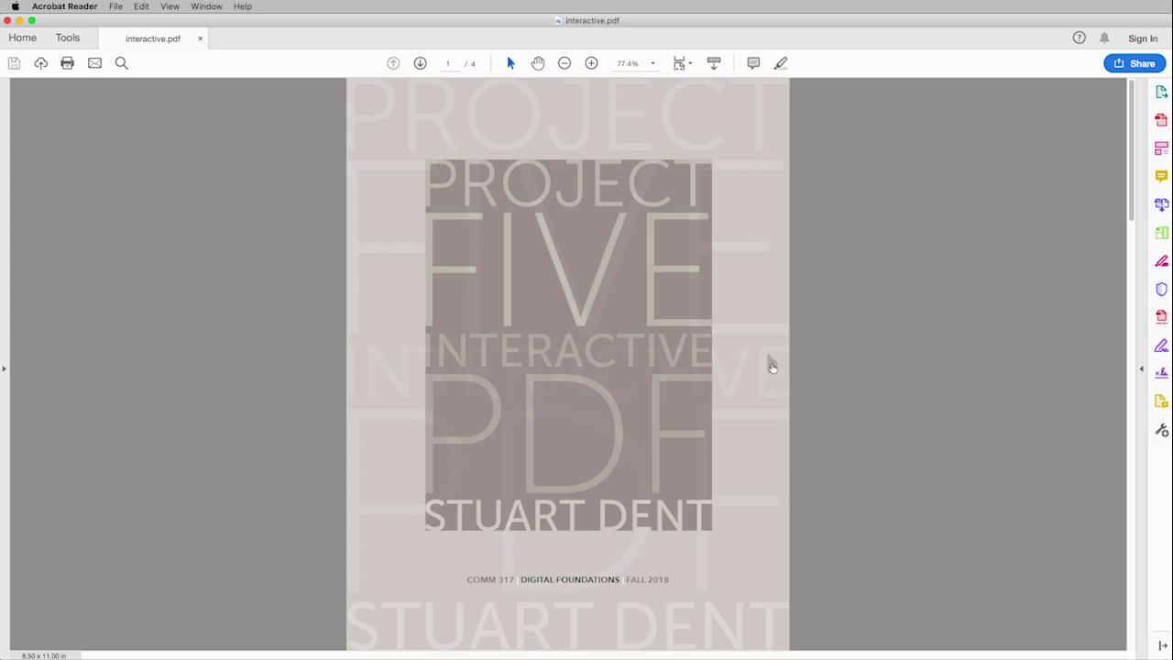
Step: Follow the PDF's navigation links from the cover to the index, the Project 2 and 3 spread, and back
click(773, 367)
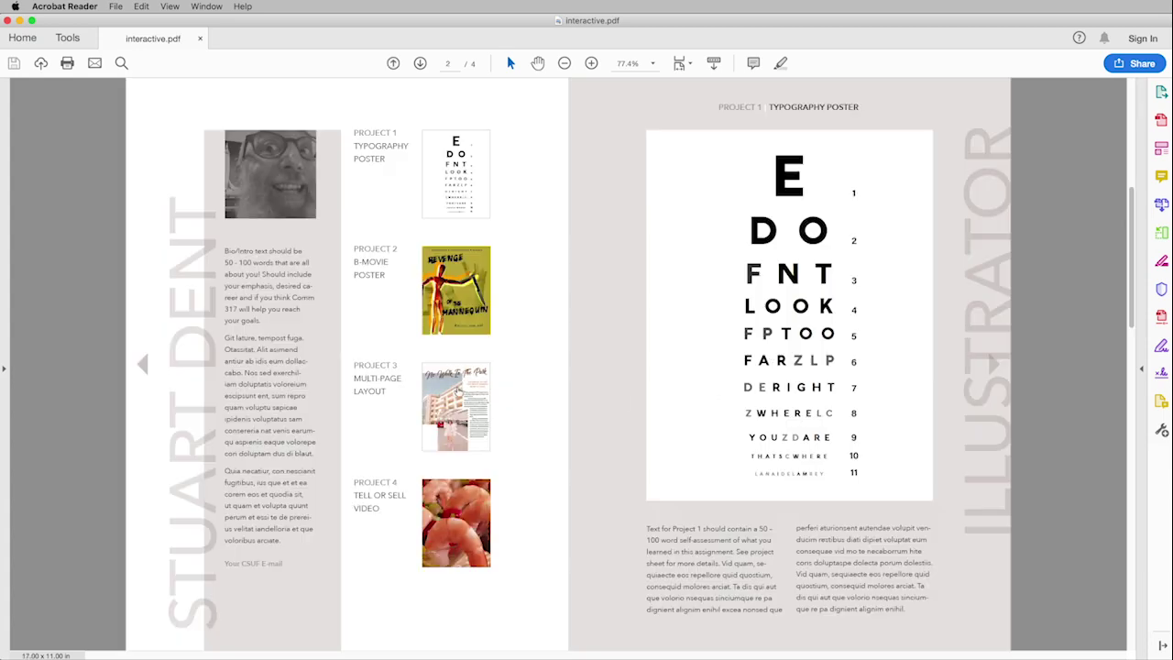
click(459, 391)
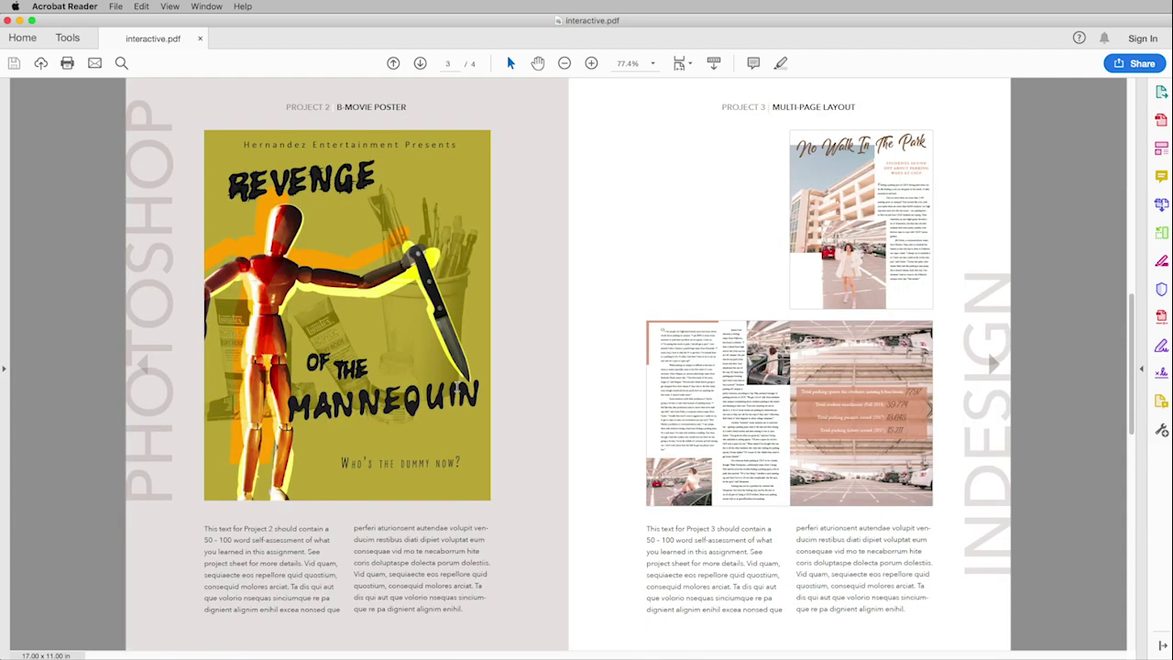
click(458, 391)
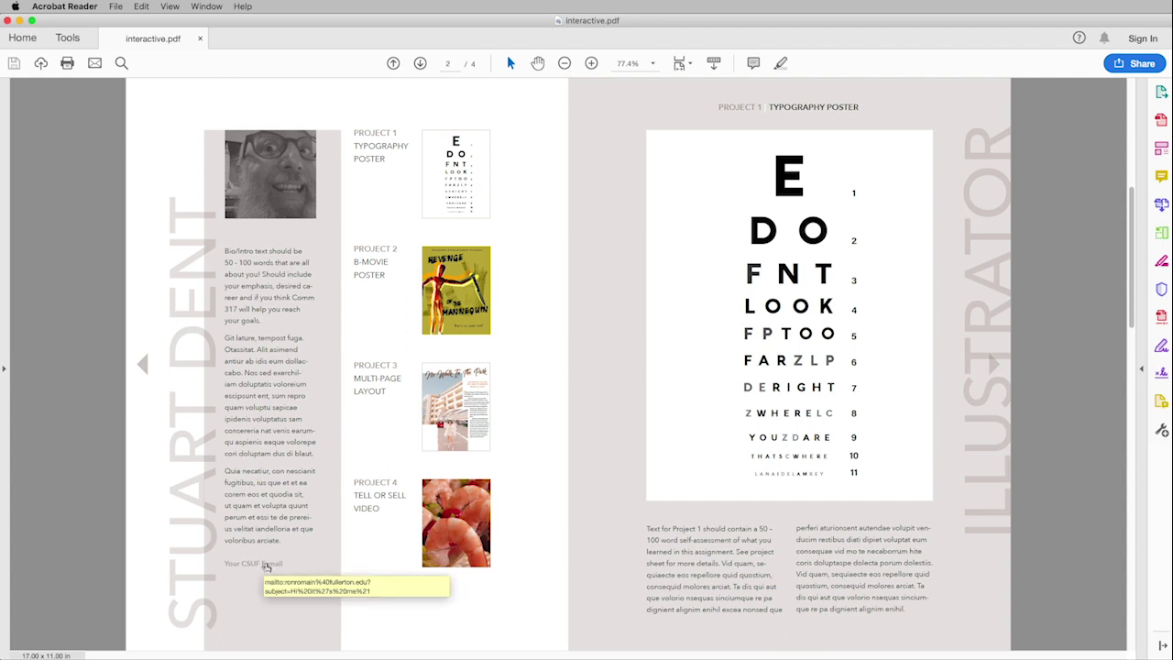
Step: Test the PDF's 'Your CSUF E-mail' link, opening a pre-addressed Mail message with subject 'Hi it's me!'
click(266, 565)
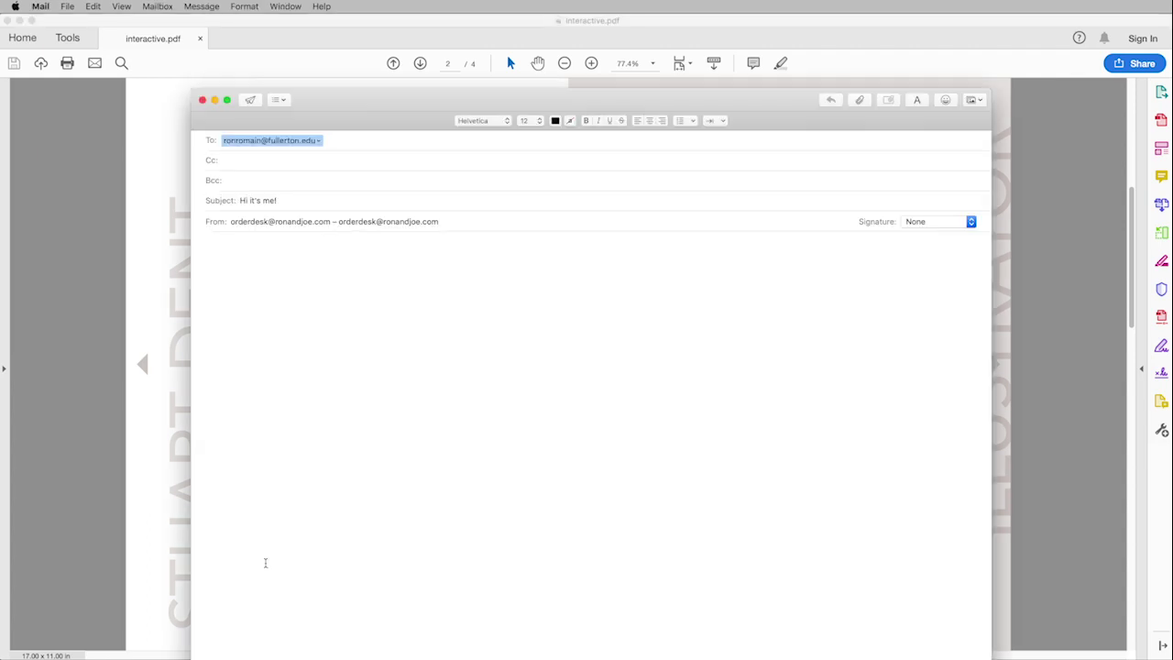